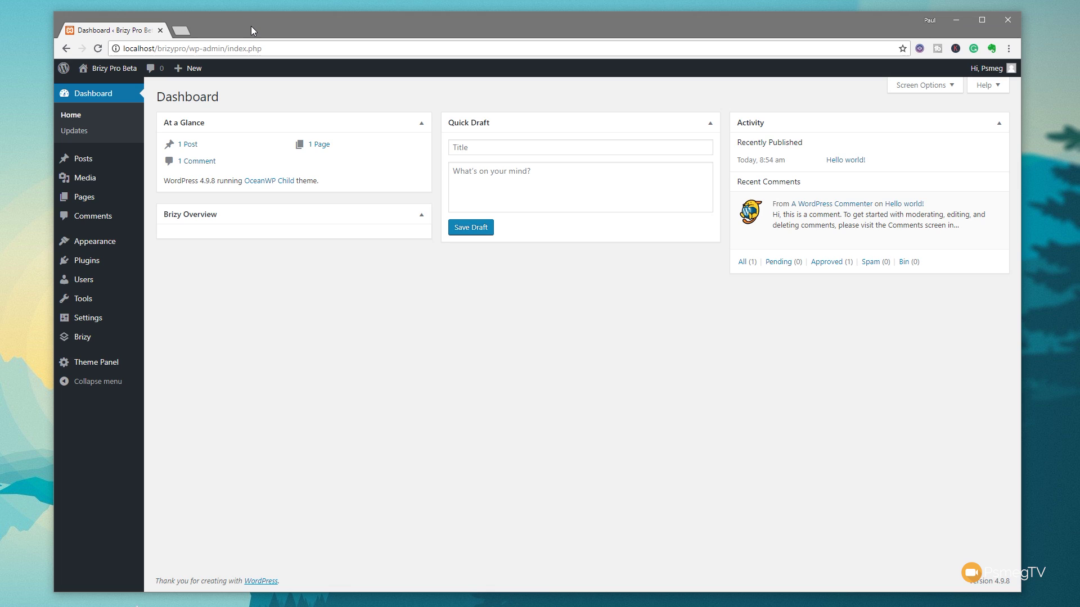
Open Brizy's Role Manager tab and view the access levels available for the Editor role
{"action": "mouse_move", "coordinate": [96, 338]}
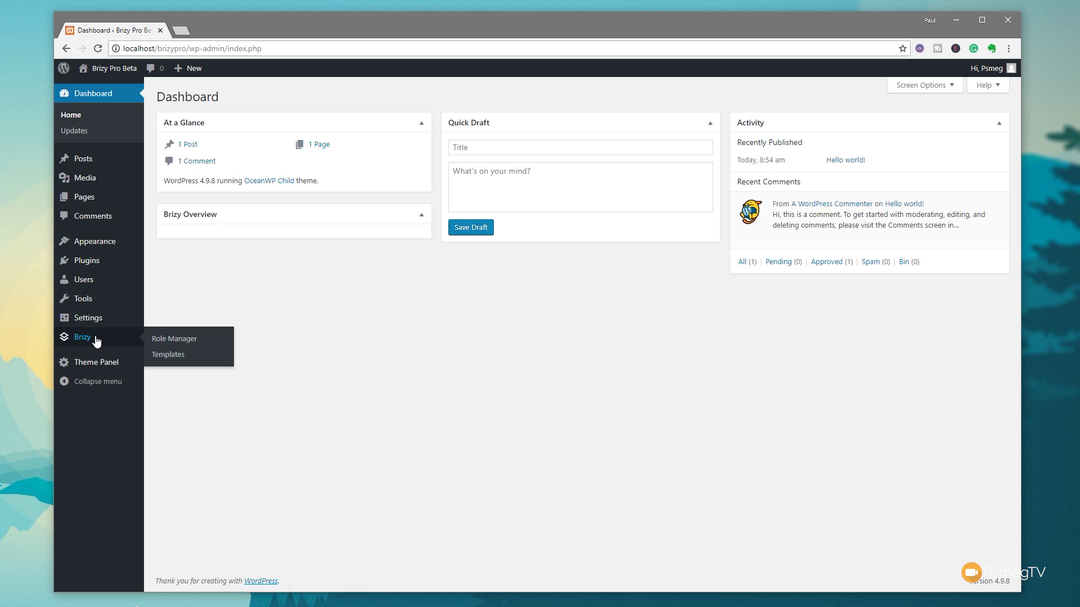
{"action": "left_click", "coordinate": [155, 343]}
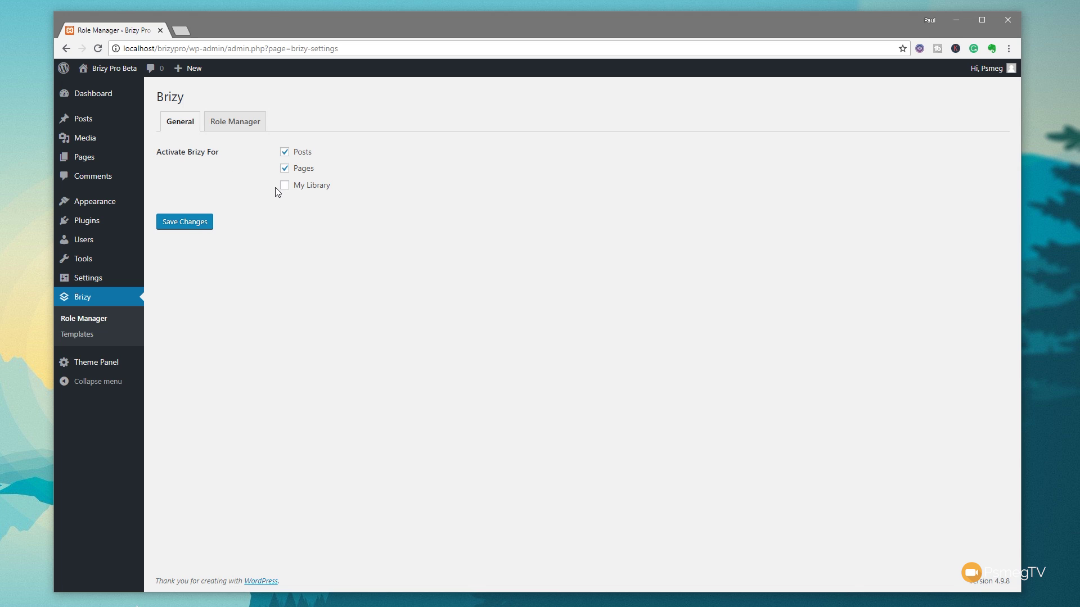
{"action": "left_click", "coordinate": [249, 129]}
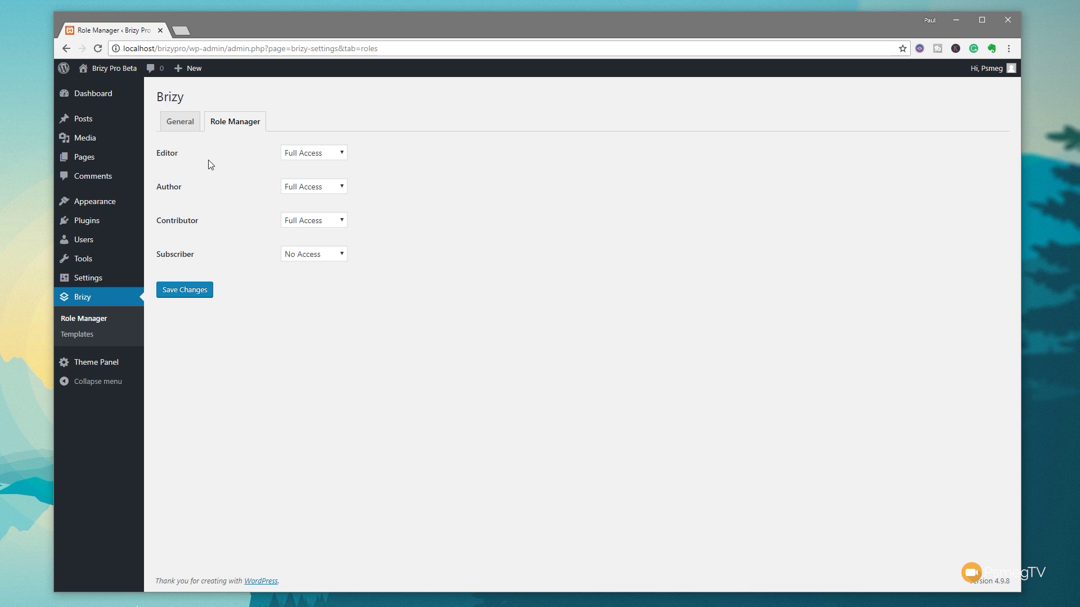
{"action": "left_click", "coordinate": [333, 155]}
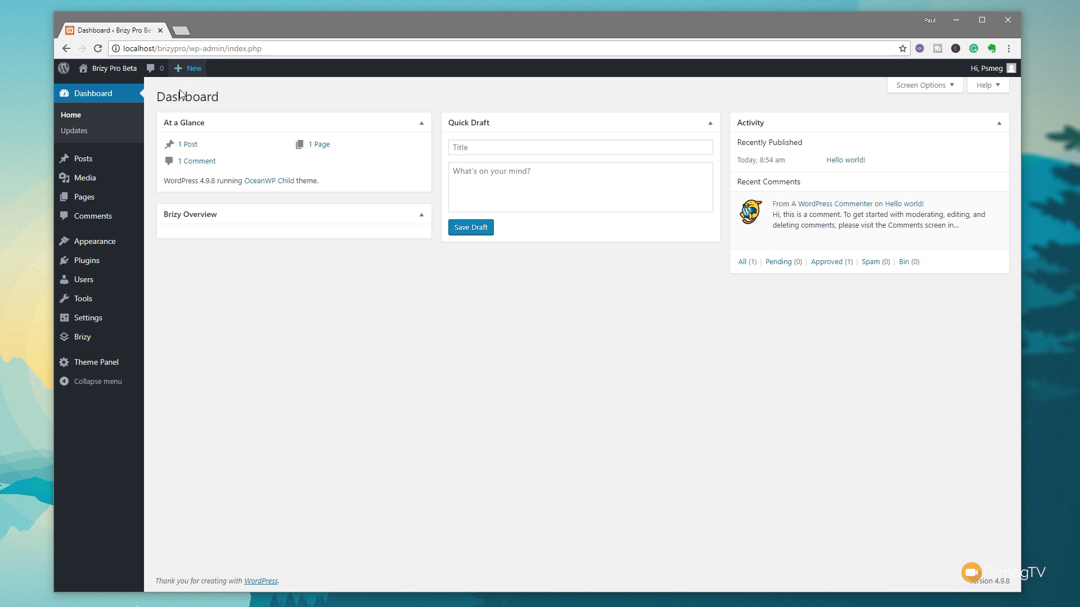
Add a new Brizy template titled 'Single Post Template', correcting the 'tempalte' typo
{"action": "mouse_move", "coordinate": [84, 344]}
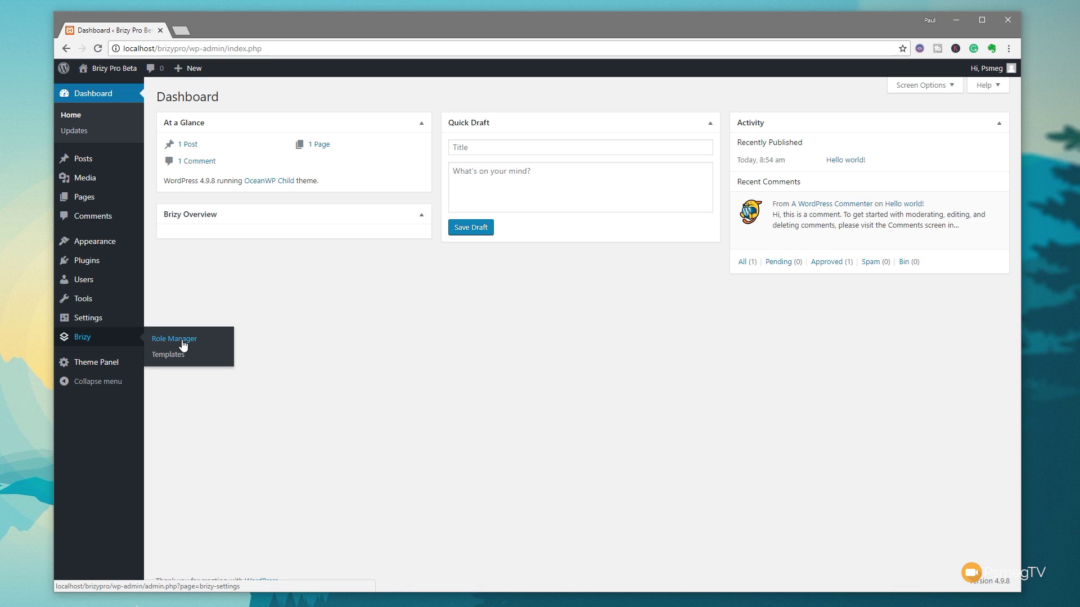
{"action": "left_click", "coordinate": [167, 355]}
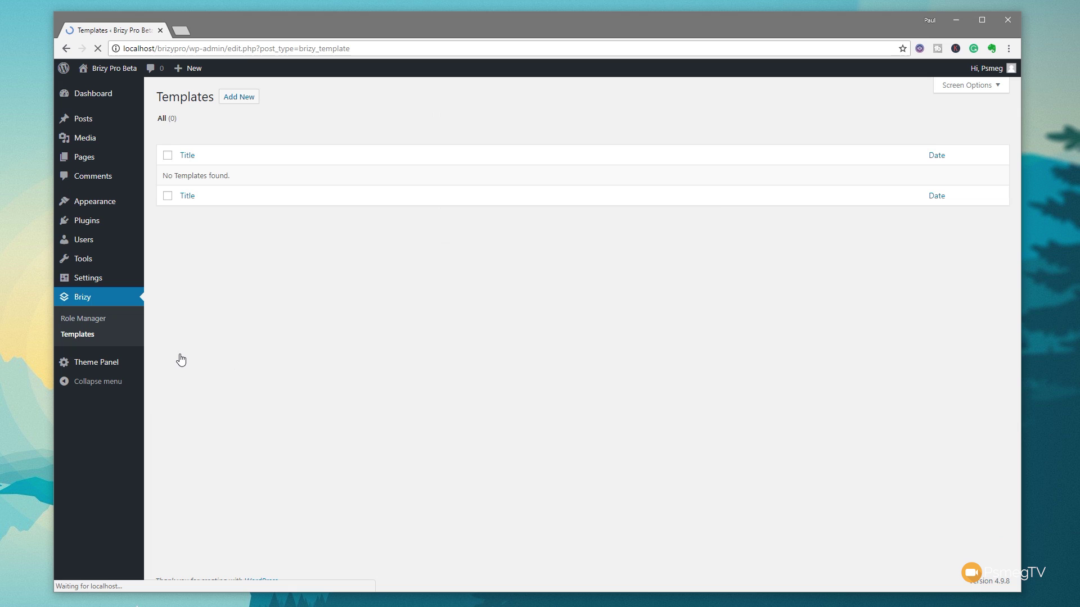
{"action": "left_click", "coordinate": [245, 105]}
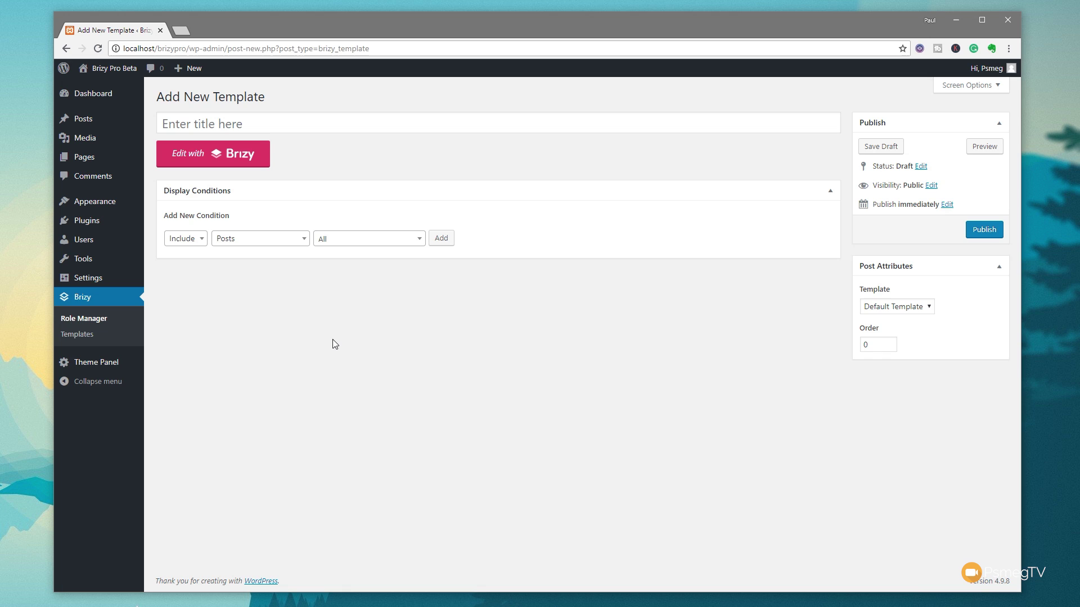
{"action": "left_click", "coordinate": [286, 123]}
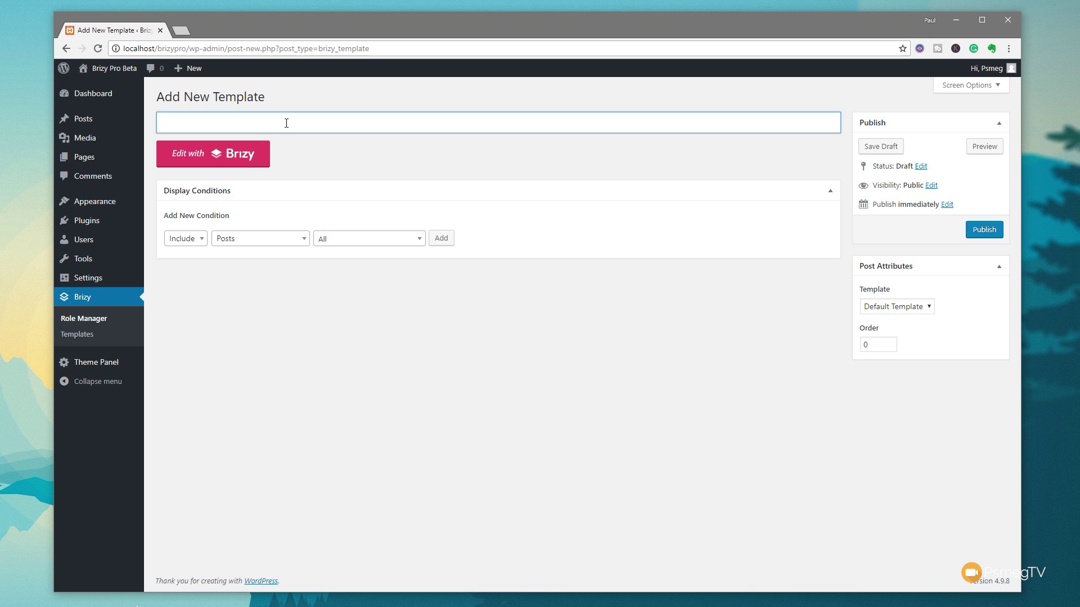
{"action": "type", "text": "Single post tempalte"}
{"action": "left_click_drag", "start_coordinate": [296, 124], "coordinate": [226, 125]}
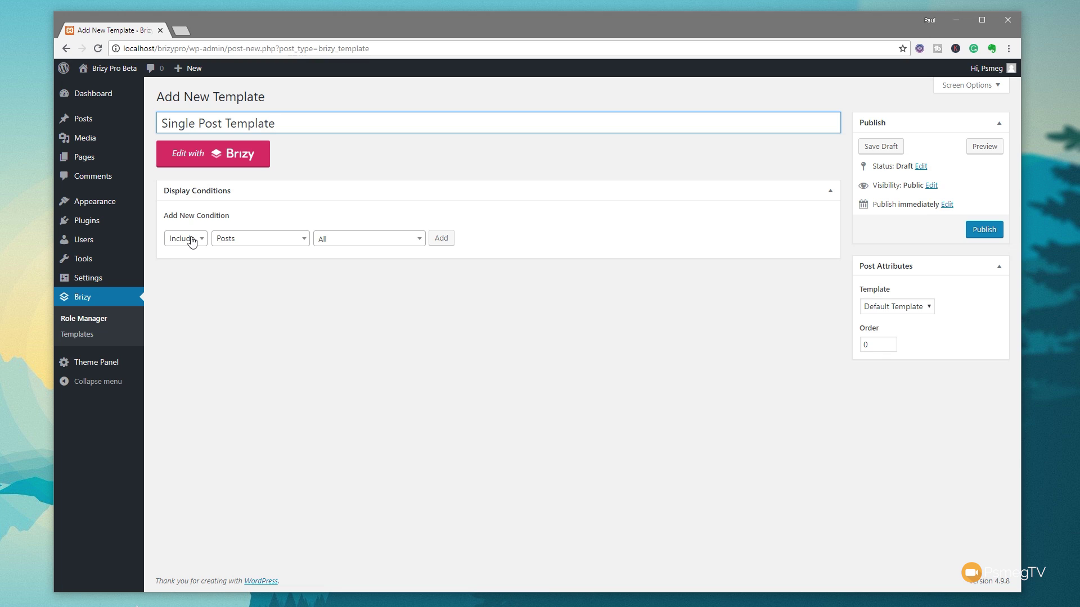
Add an Include / Posts / All display condition to the template
{"action": "left_click", "coordinate": [184, 238]}
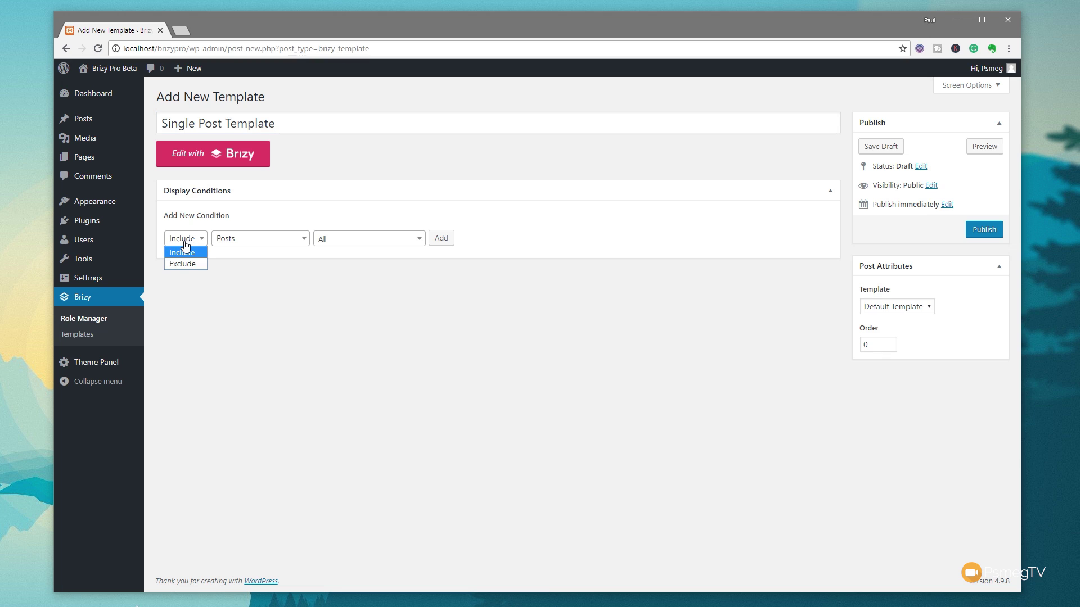
{"action": "left_click", "coordinate": [241, 239]}
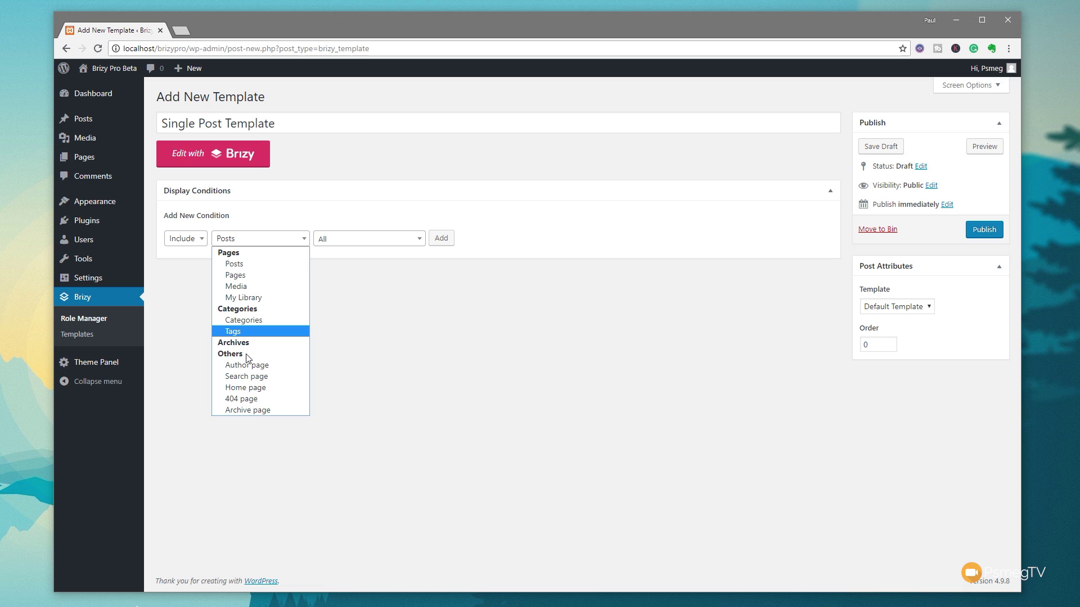
{"action": "left_click", "coordinate": [356, 247]}
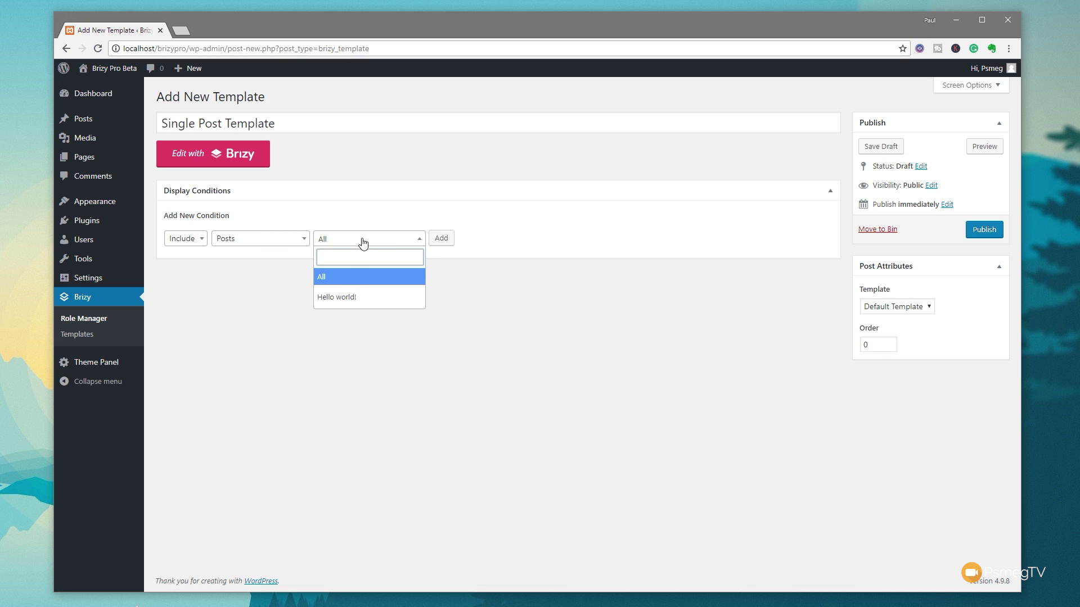
{"action": "left_click", "coordinate": [543, 240]}
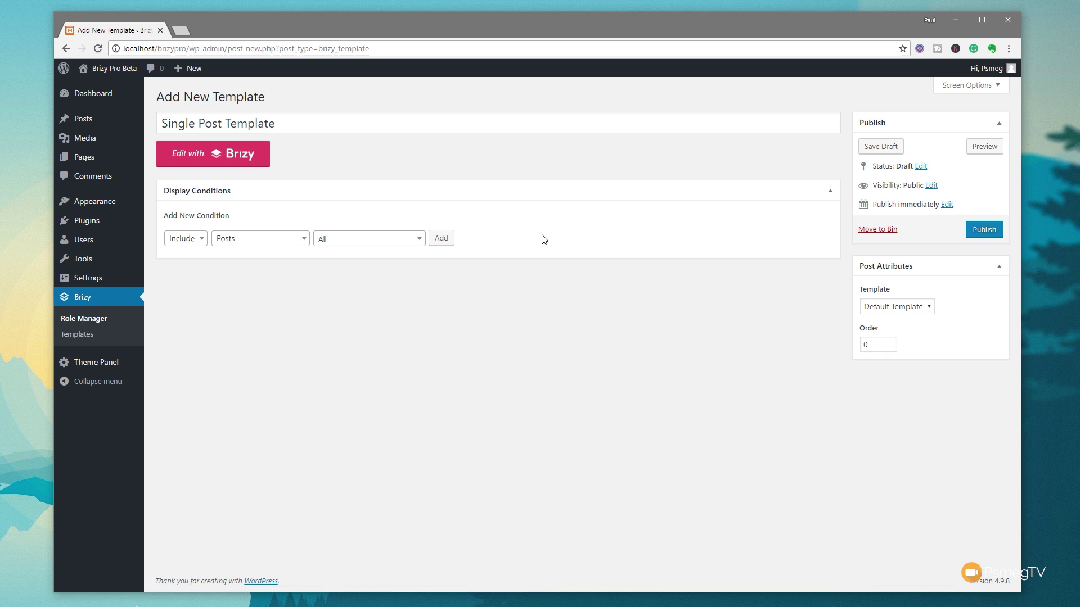
{"action": "left_click", "coordinate": [442, 239]}
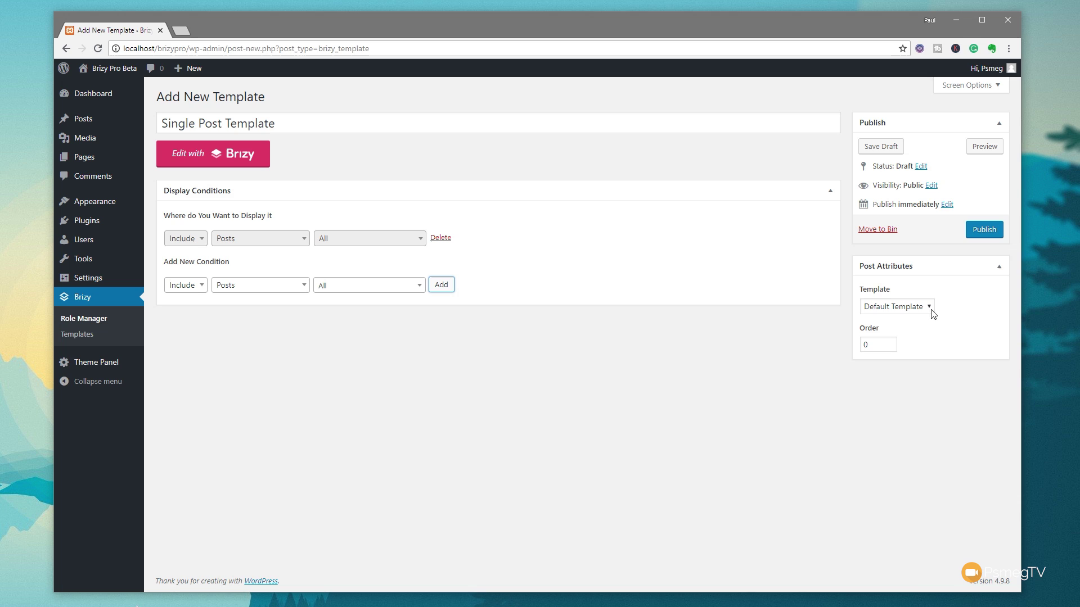
Publish the Single Post Template and open it with Edit with Brizy
{"action": "left_click", "coordinate": [984, 230]}
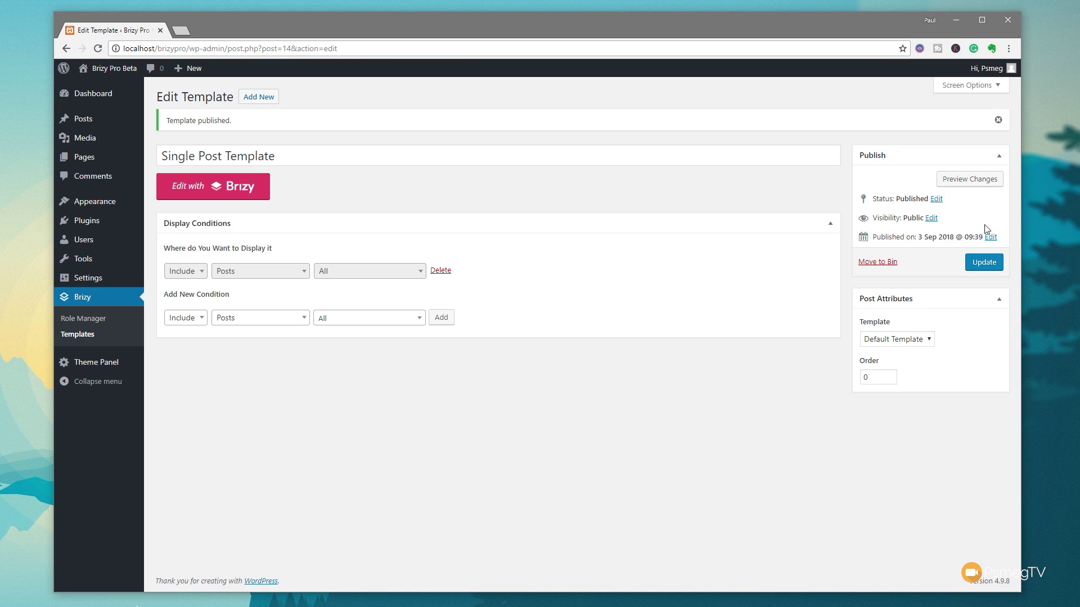
{"action": "left_click", "coordinate": [252, 197]}
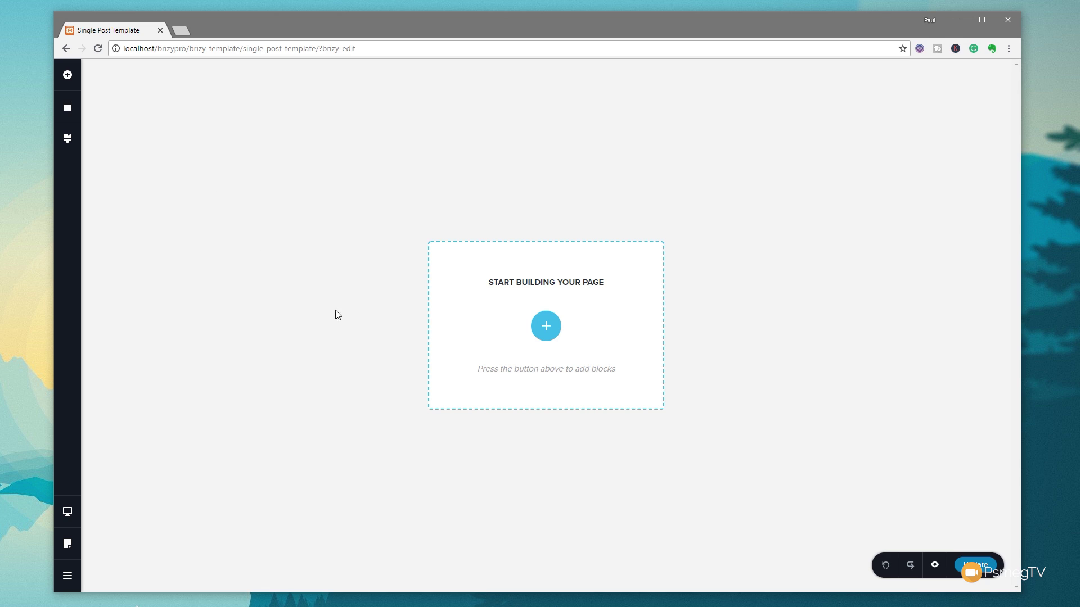
Insert the 'Creating Websites Fast' block from the Header category
{"action": "left_click", "coordinate": [545, 327]}
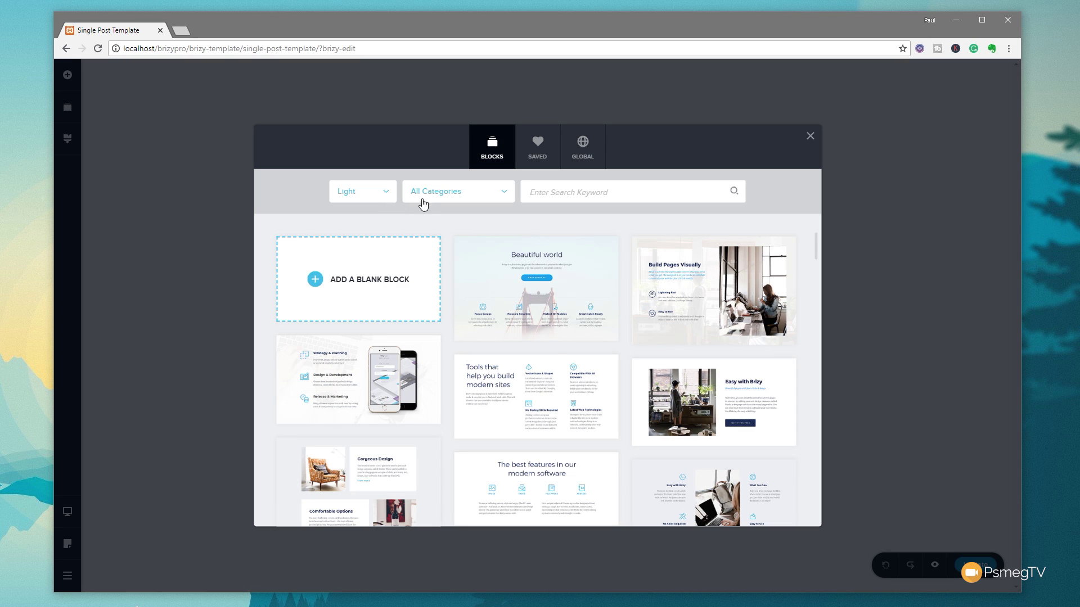
{"action": "left_click", "coordinate": [433, 201]}
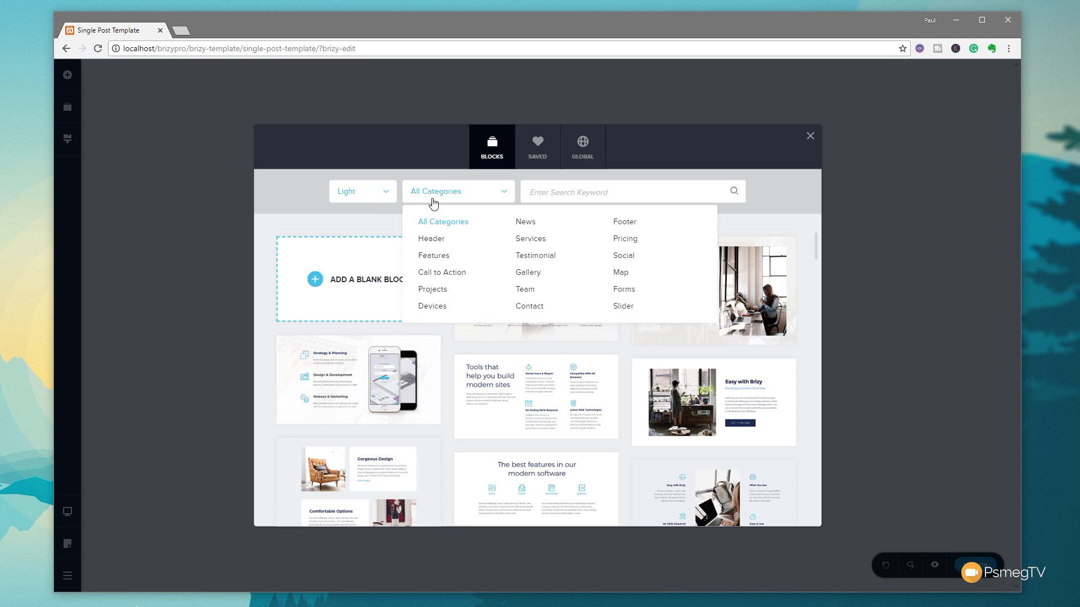
{"action": "left_click", "coordinate": [432, 241]}
{"action": "mouse_move", "coordinate": [695, 313]}
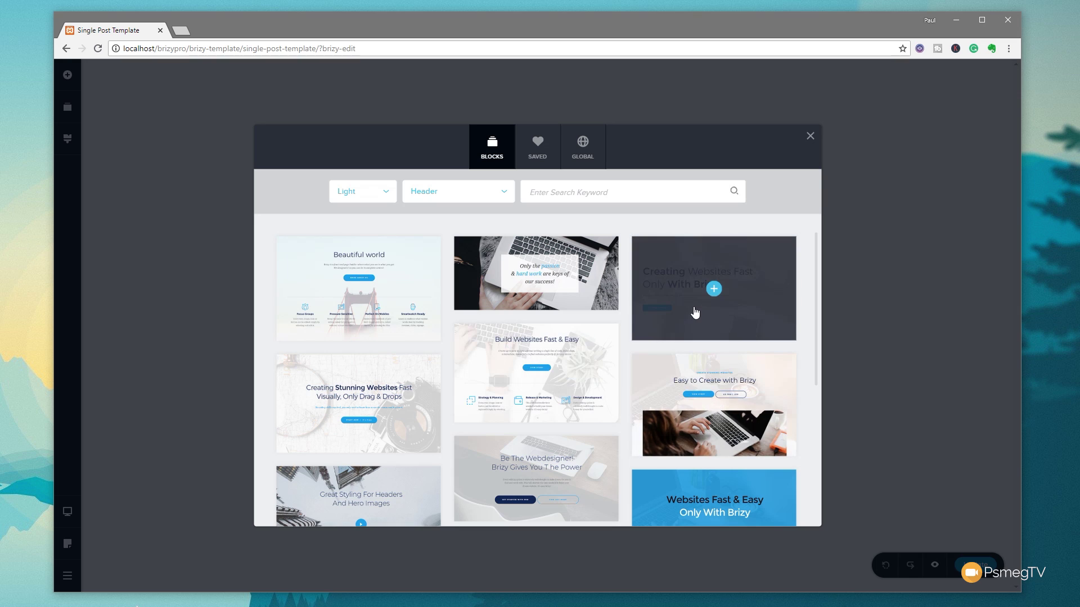
{"action": "left_click", "coordinate": [713, 289]}
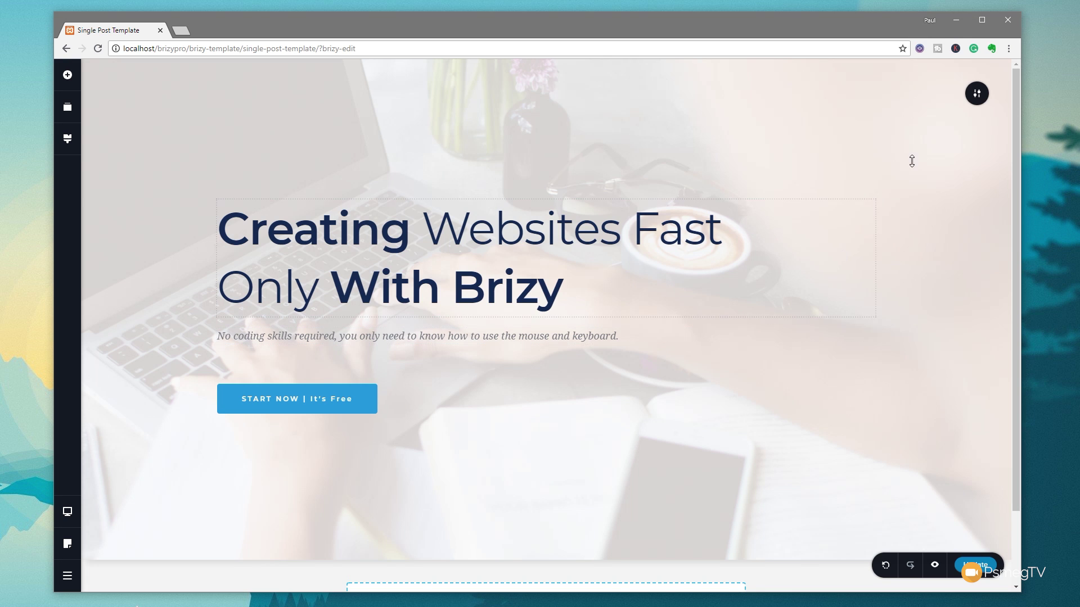
Replace the hero section's background with the second image from the Media Library
{"action": "left_click", "coordinate": [976, 94]}
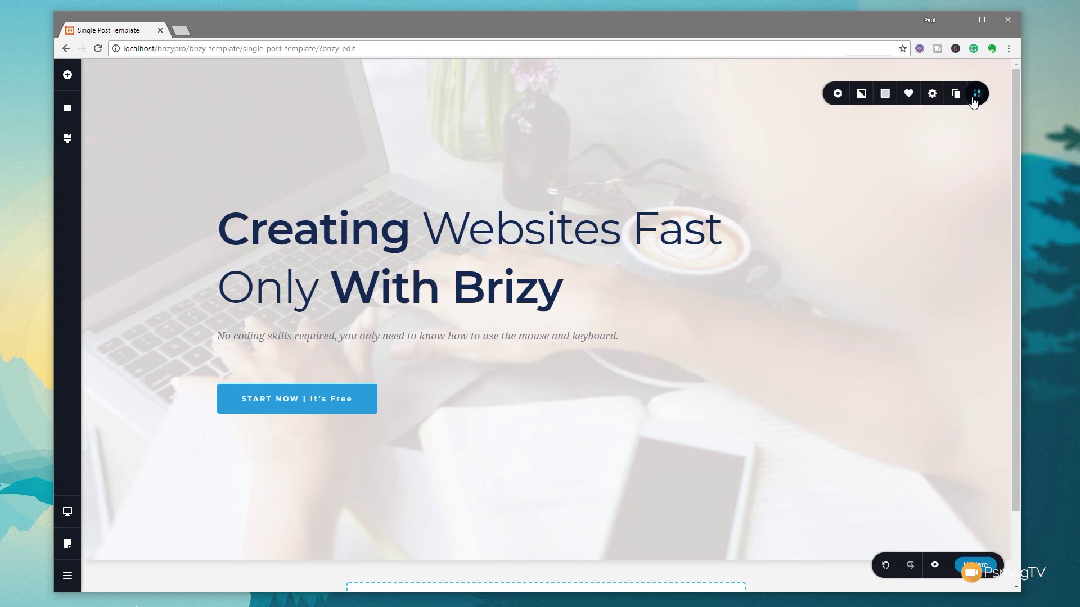
{"action": "left_click", "coordinate": [854, 94]}
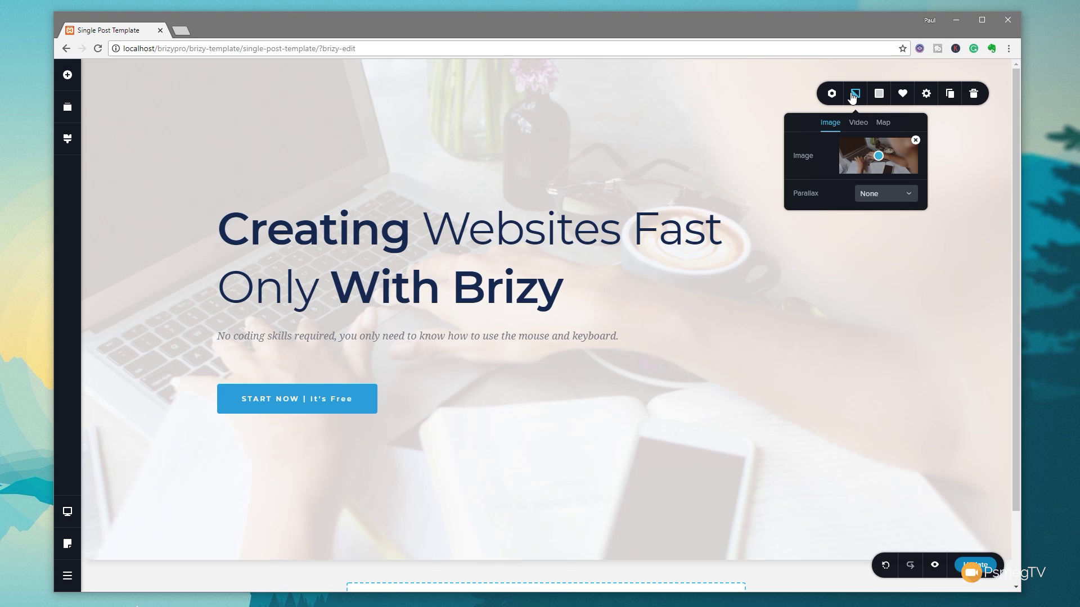
{"action": "left_click", "coordinate": [915, 142]}
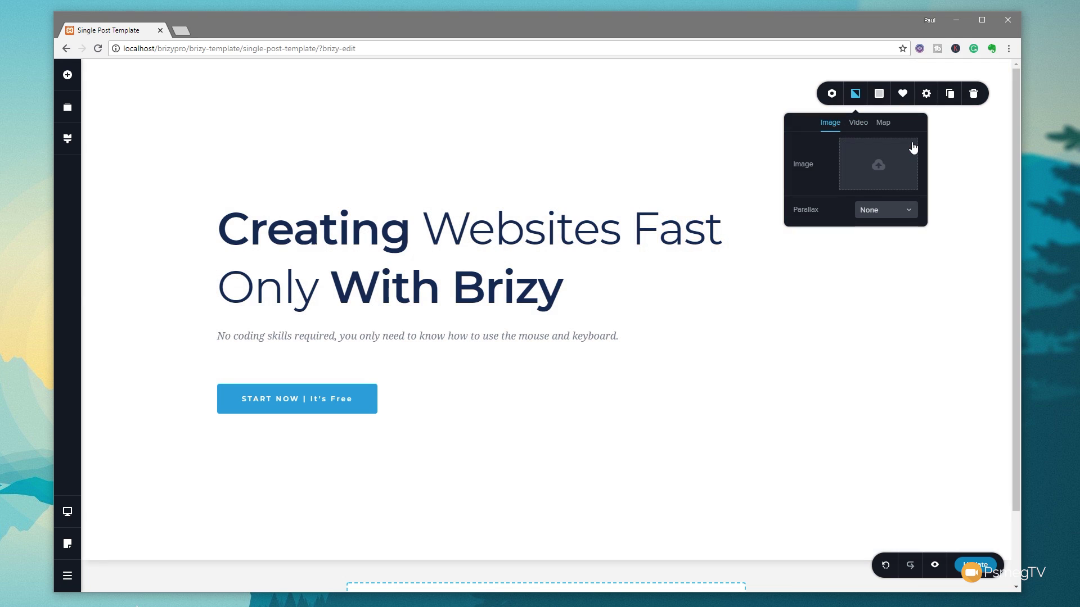
{"action": "left_click", "coordinate": [876, 172]}
{"action": "left_click", "coordinate": [263, 196]}
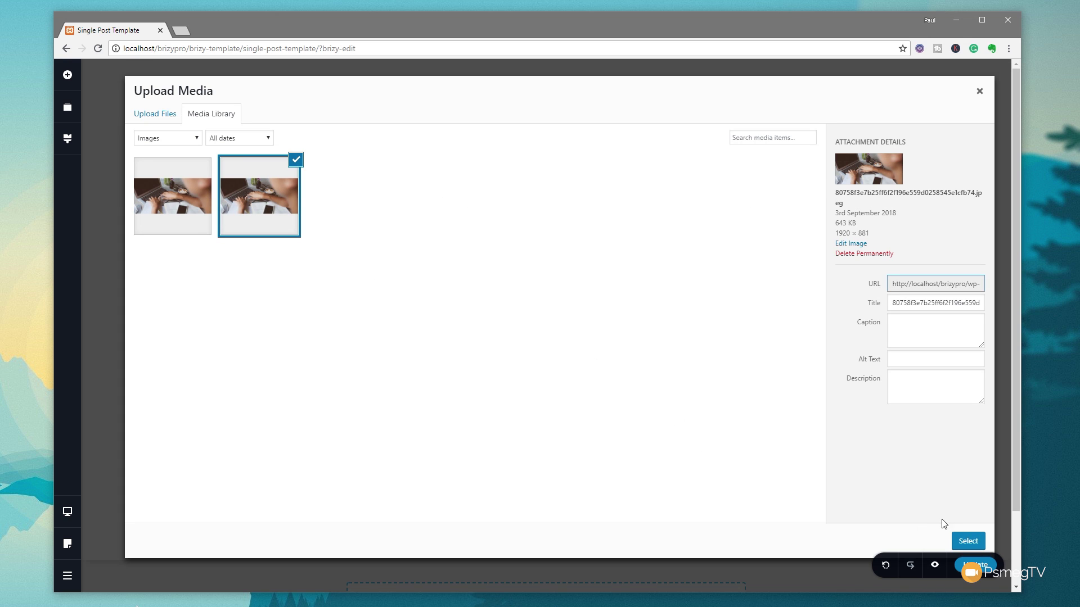
{"action": "left_click", "coordinate": [965, 541]}
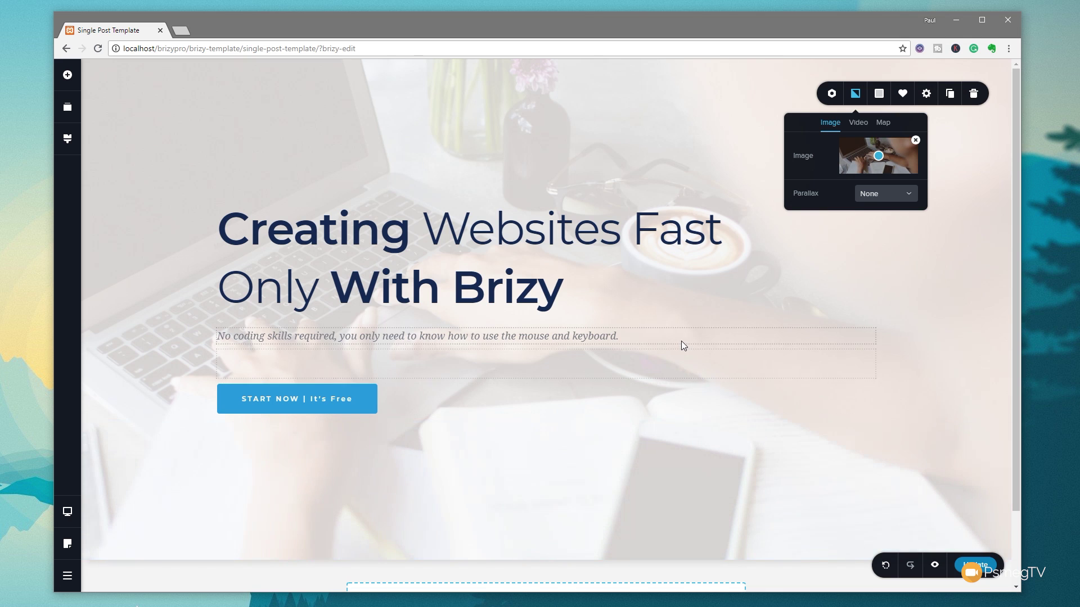
Clear the sample headline and insert the Post Title dynamic field in its place
{"action": "left_click", "coordinate": [469, 285]}
{"action": "left_click", "coordinate": [565, 284]}
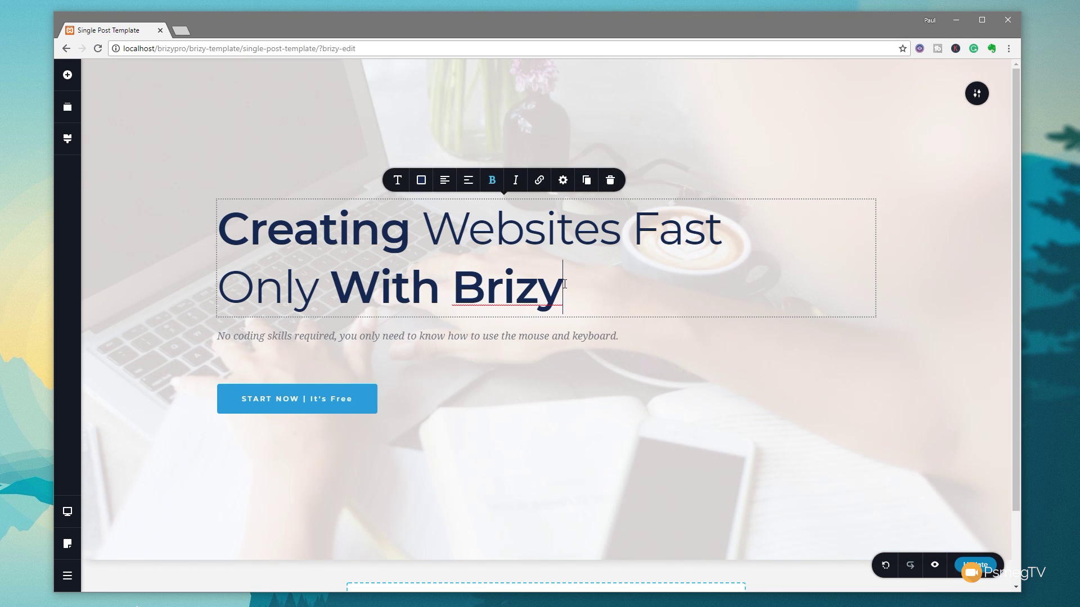
{"action": "left_click_drag", "start_coordinate": [565, 290], "coordinate": [219, 226]}
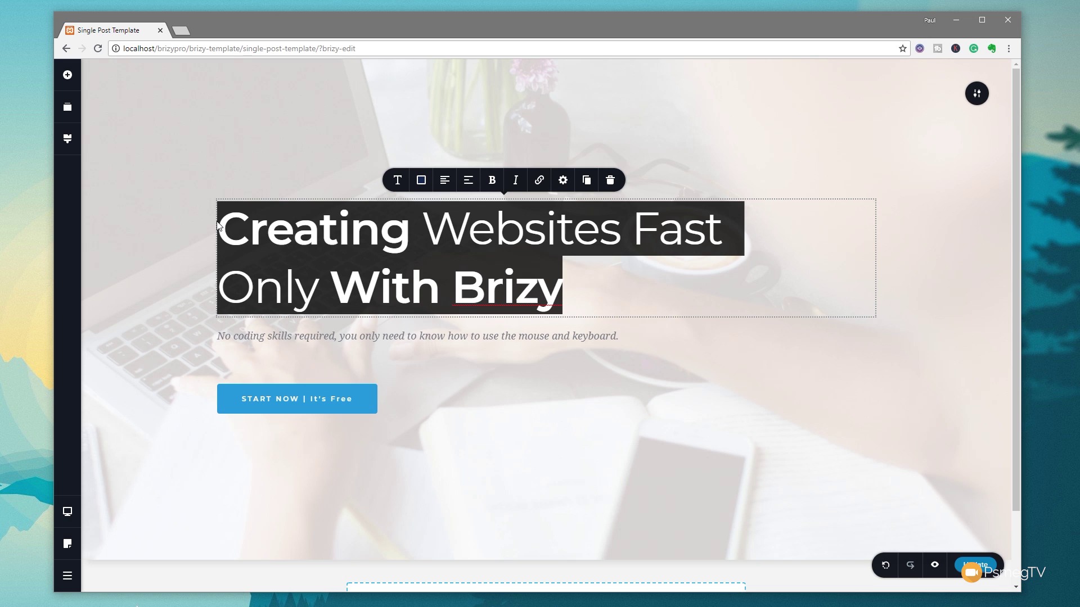
{"action": "key", "text": "BackSpace"}
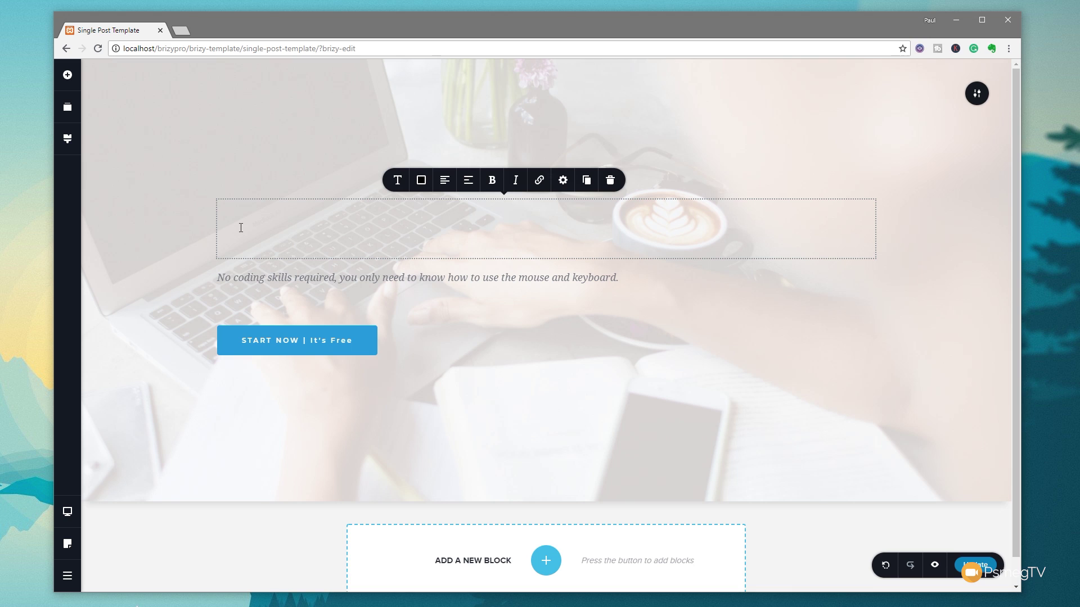
{"action": "type", "text": "£"}
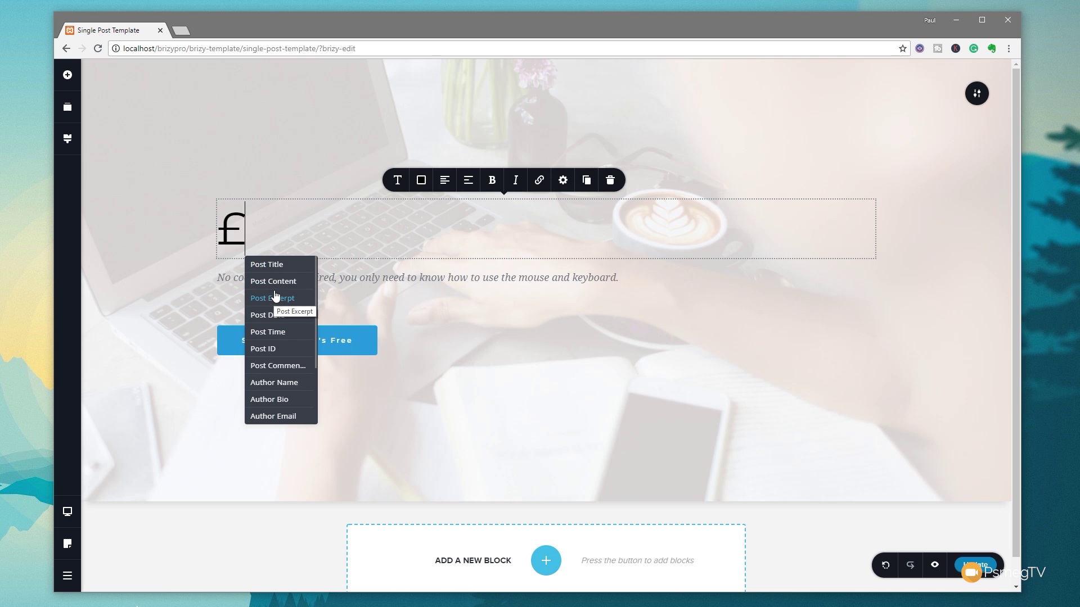
{"action": "left_click", "coordinate": [282, 269]}
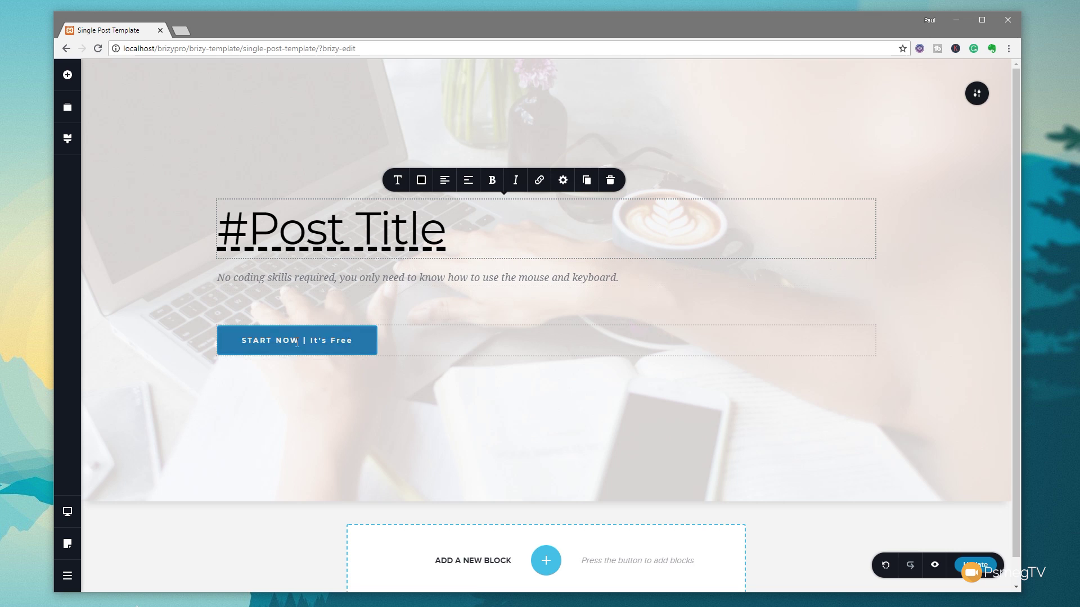
{"action": "scroll", "coordinate": [289, 362], "scroll_direction": "down", "scroll_amount": 1}
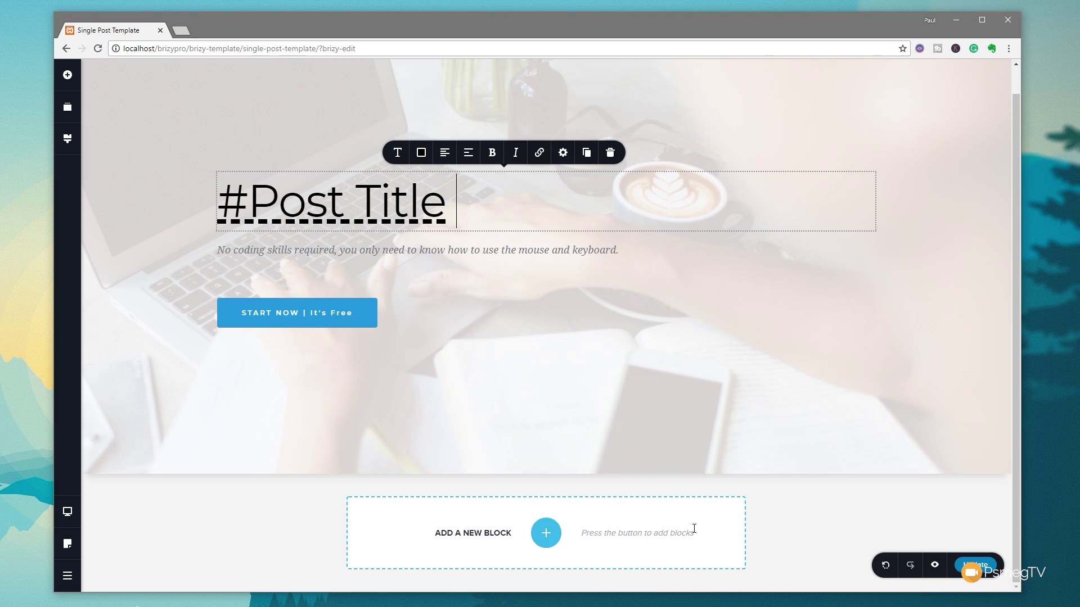
Remove the subtitle and START NOW button, shrinking hero padding to 179px top and 232px bottom
{"action": "left_click", "coordinate": [686, 266]}
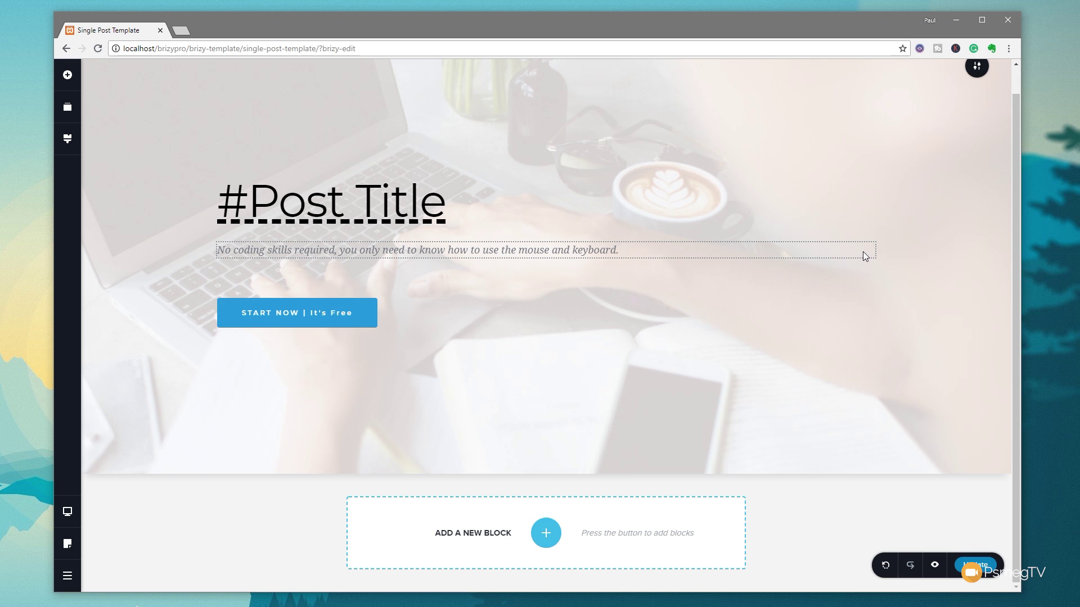
{"action": "left_click", "coordinate": [848, 249]}
{"action": "left_click", "coordinate": [654, 224]}
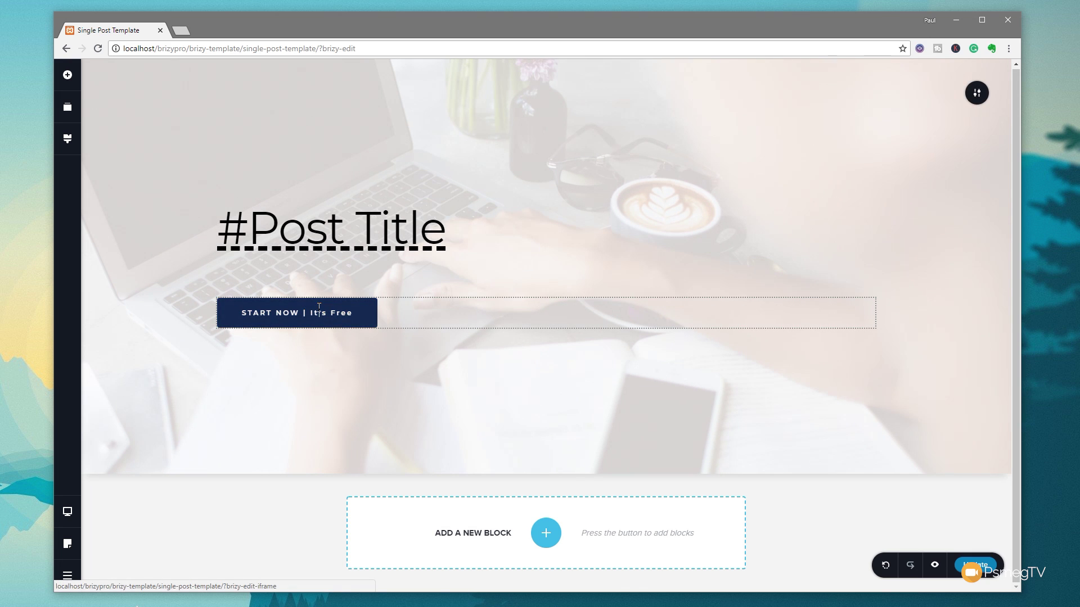
{"action": "left_click", "coordinate": [346, 311]}
{"action": "left_click", "coordinate": [387, 281]}
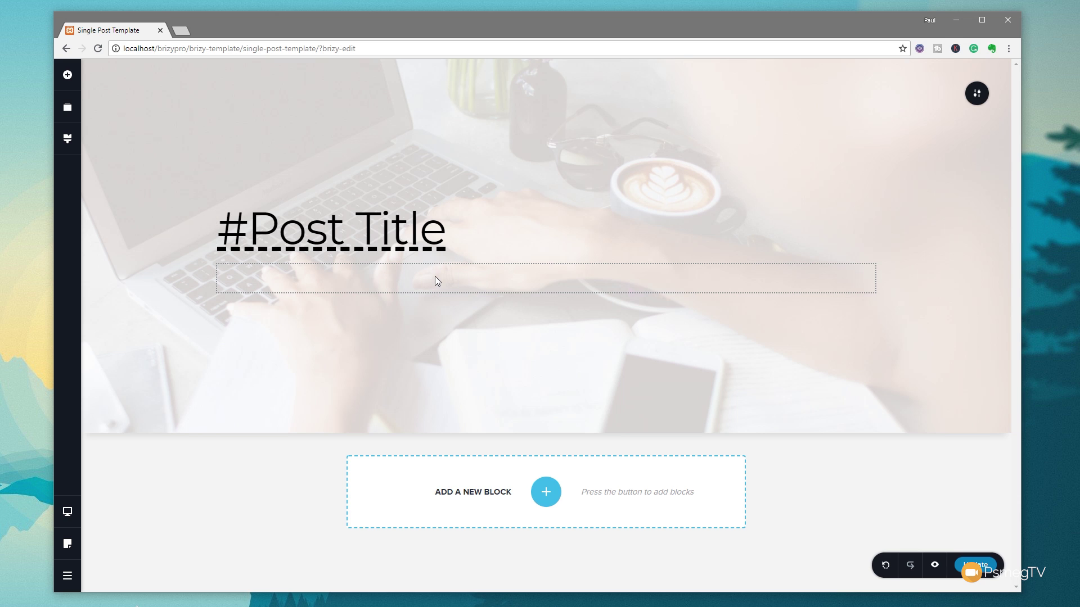
{"action": "left_click_drag", "start_coordinate": [521, 188], "coordinate": [526, 135]}
{"action": "left_click_drag", "start_coordinate": [526, 327], "coordinate": [520, 188]}
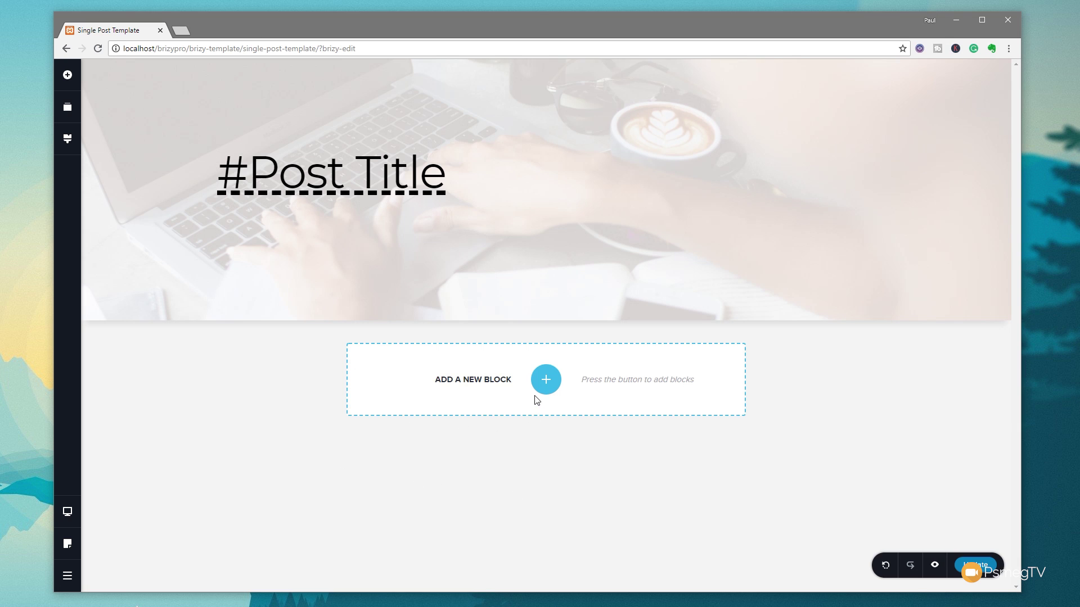
Add a blank two-column block below the hero with the left column narrowed to about 30%
{"action": "left_click", "coordinate": [544, 382]}
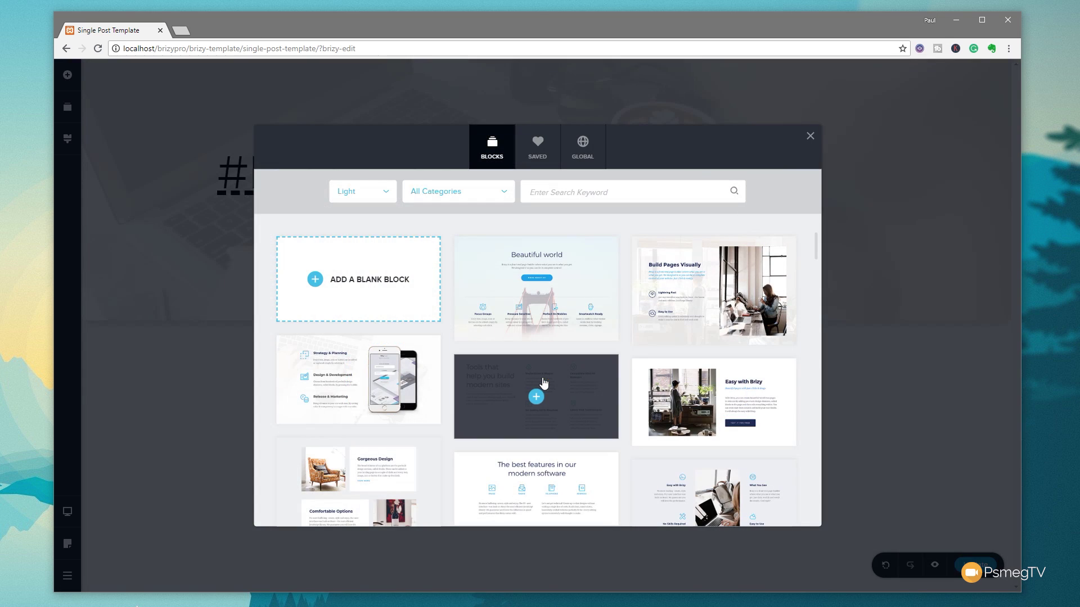
{"action": "left_click", "coordinate": [369, 276]}
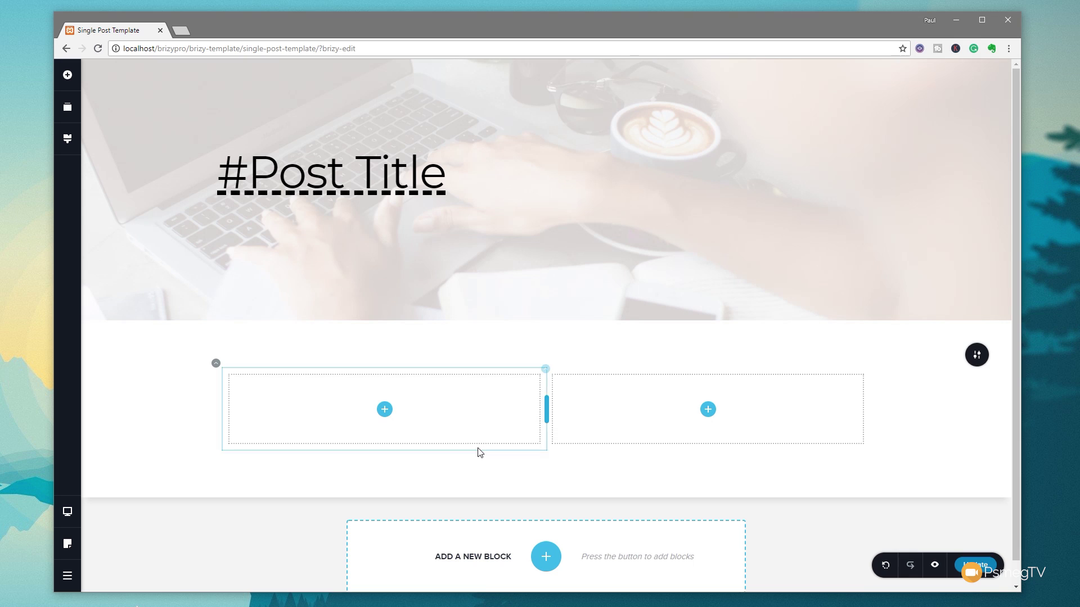
{"action": "left_click_drag", "start_coordinate": [545, 405], "coordinate": [416, 408]}
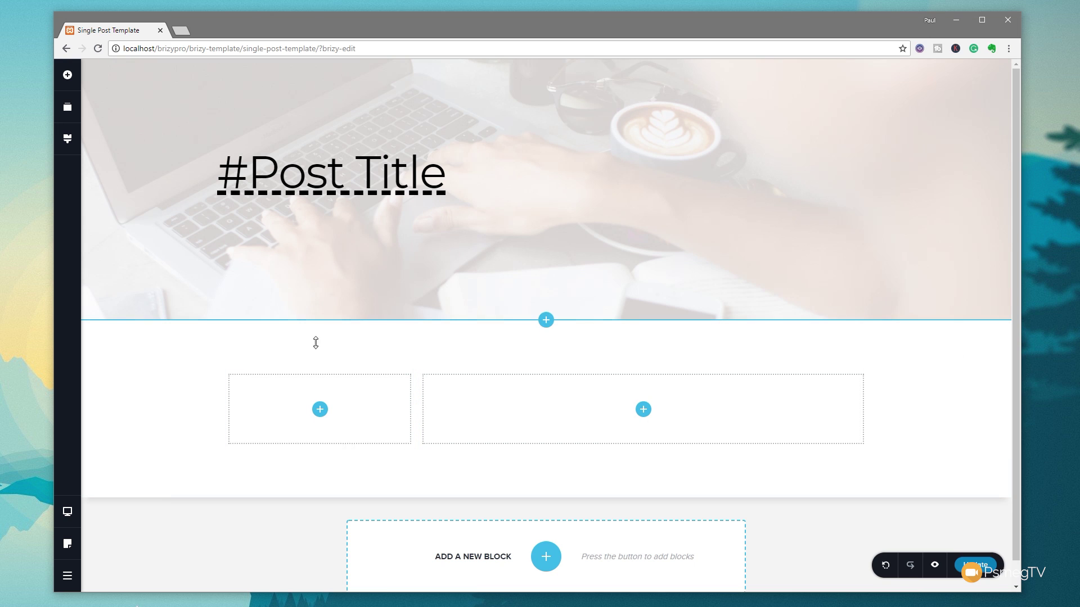
Drop an Image element into the left column and a Text element into the right
{"action": "left_click", "coordinate": [319, 411]}
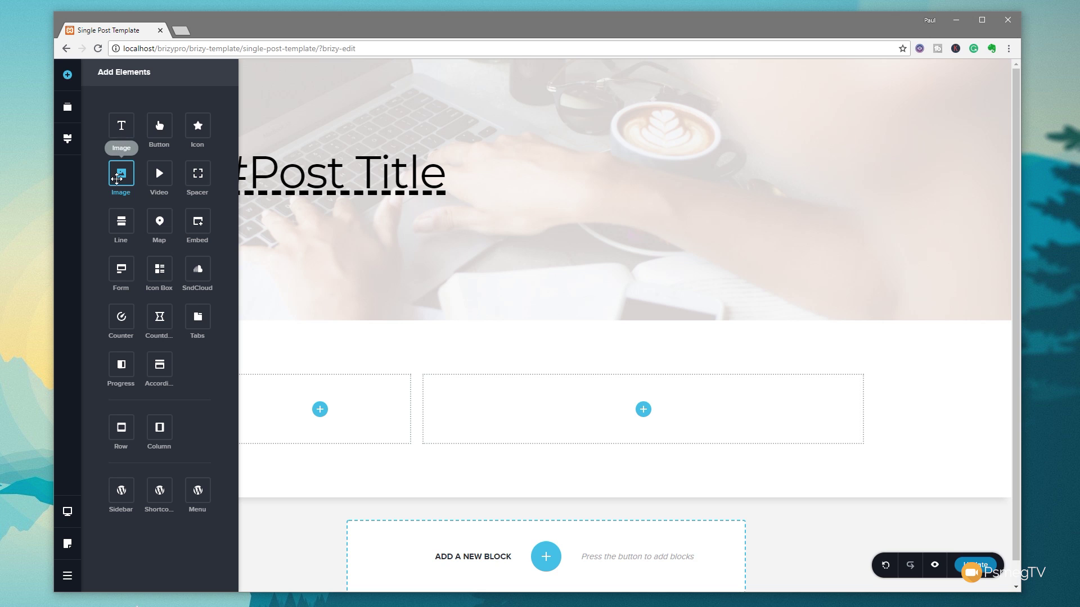
{"action": "left_click_drag", "start_coordinate": [117, 179], "coordinate": [291, 411]}
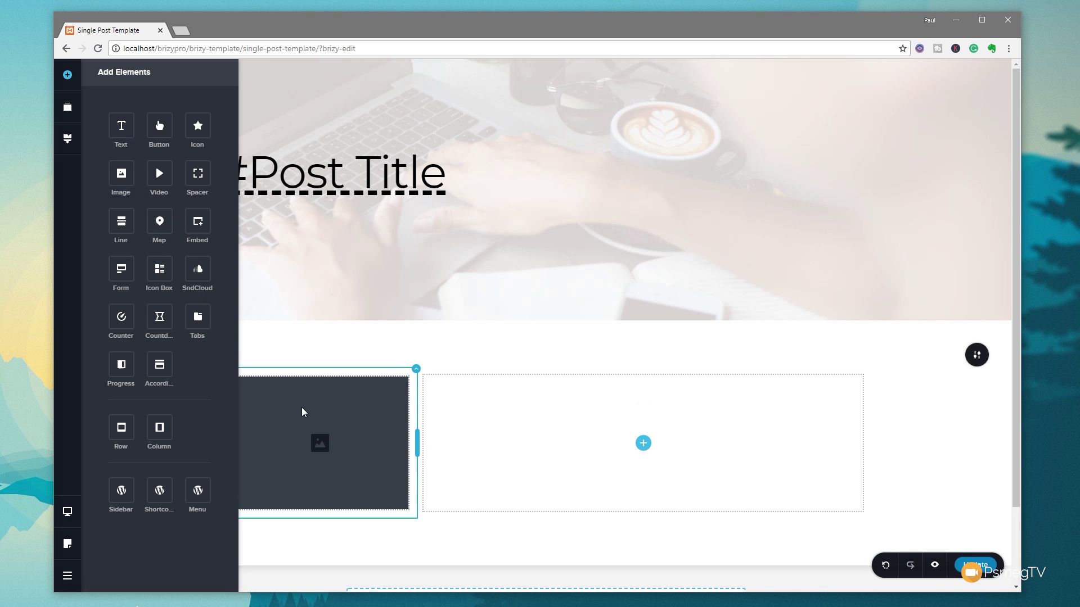
{"action": "left_click_drag", "start_coordinate": [121, 125], "coordinate": [538, 443]}
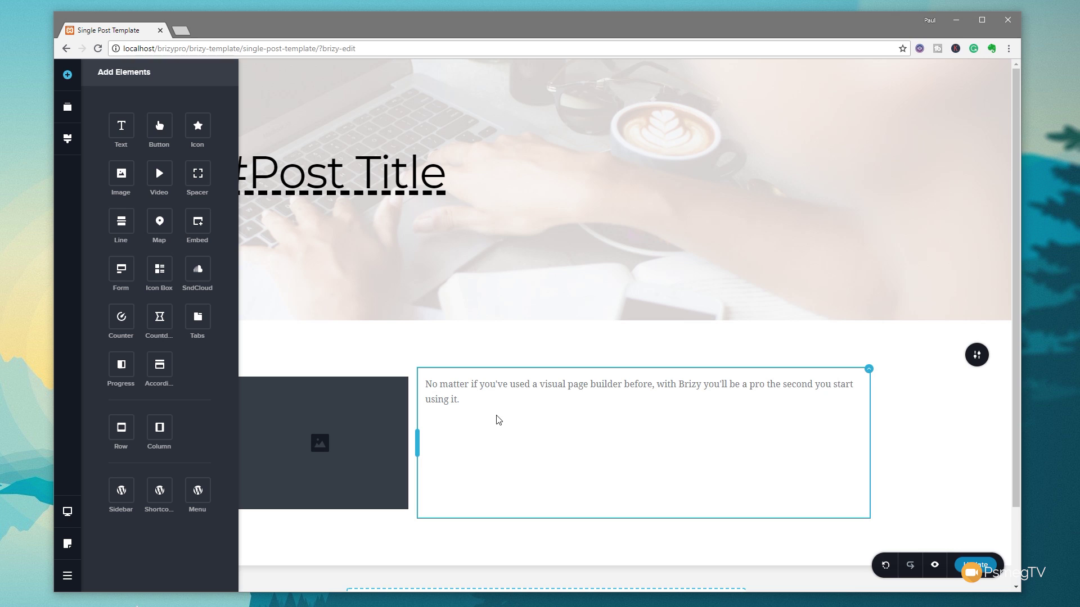
Set the left-column image's source to the dynamic Featured Image
{"action": "left_click", "coordinate": [370, 415]}
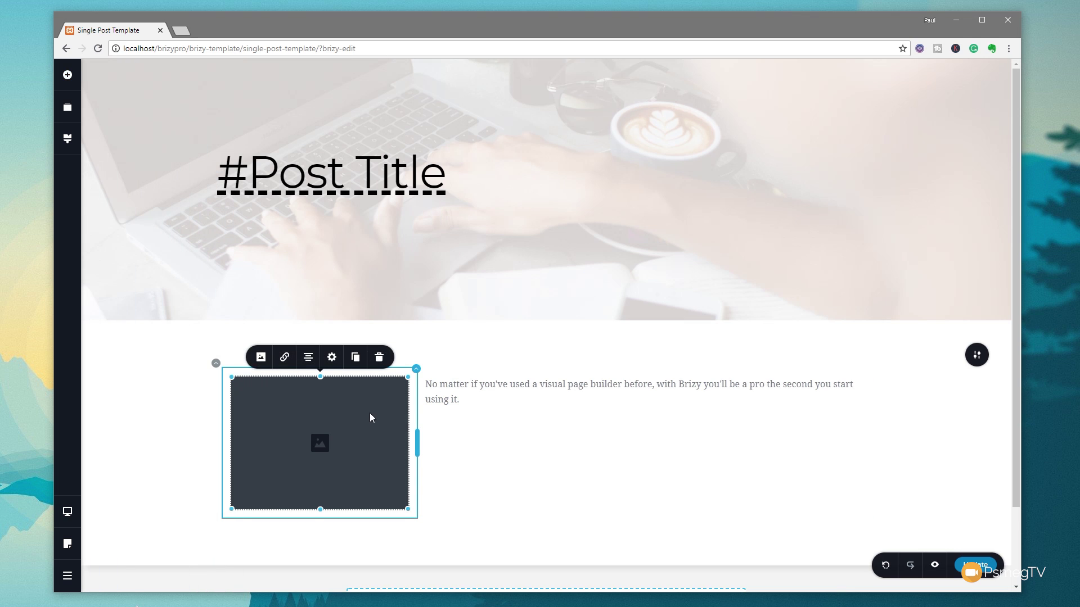
{"action": "left_click", "coordinate": [260, 358]}
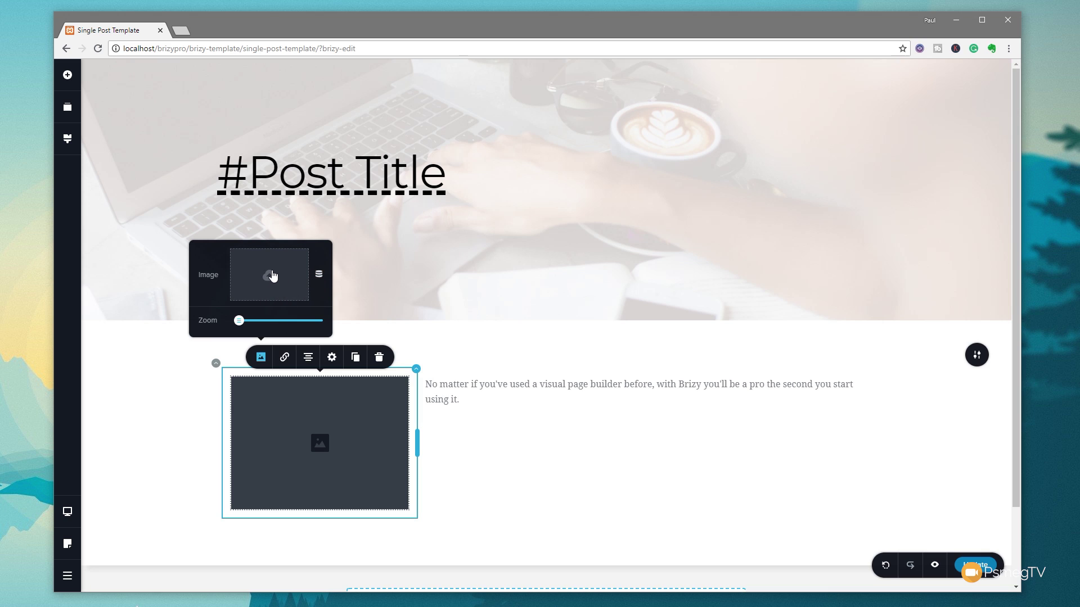
{"action": "left_click", "coordinate": [318, 276]}
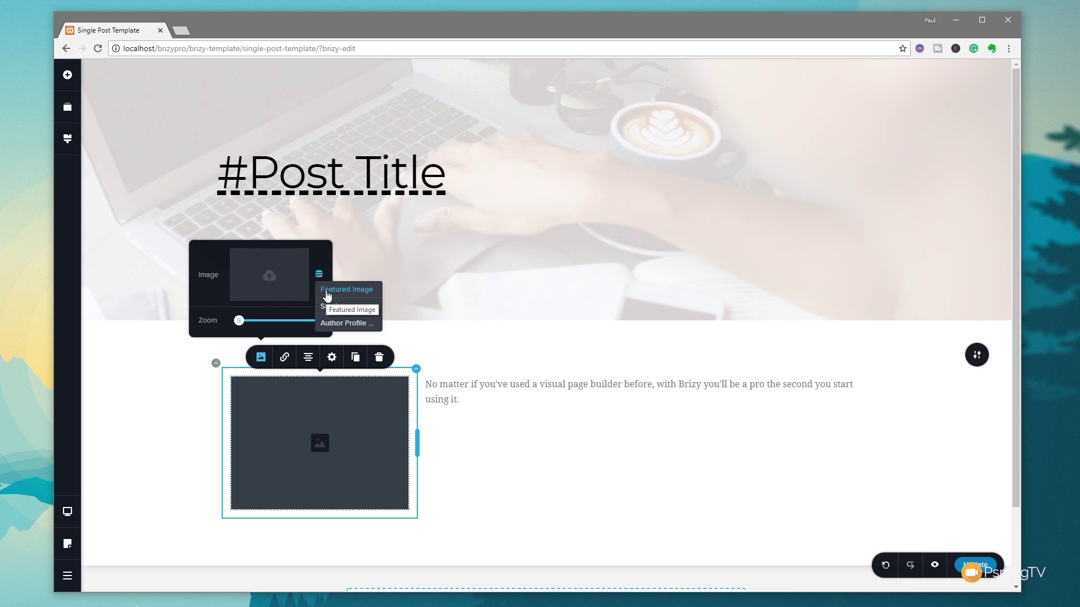
{"action": "left_click", "coordinate": [327, 295]}
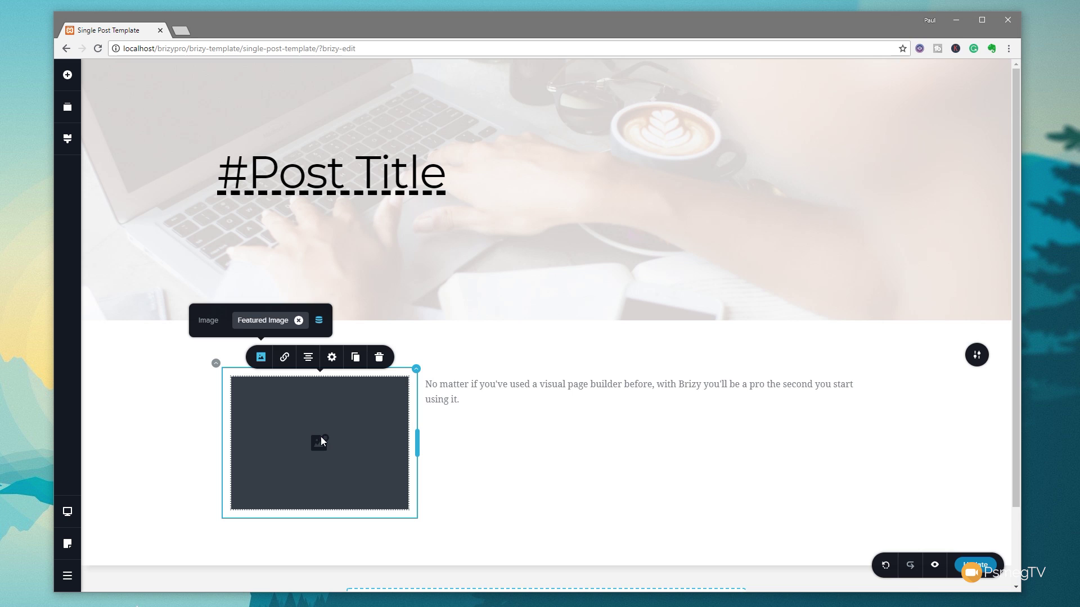
{"action": "left_click", "coordinate": [481, 403]}
Clear the sample paragraph and insert the Post Content dynamic field
{"action": "left_click_drag", "start_coordinate": [470, 401], "coordinate": [427, 384]}
{"action": "key", "text": "BackSpace"}
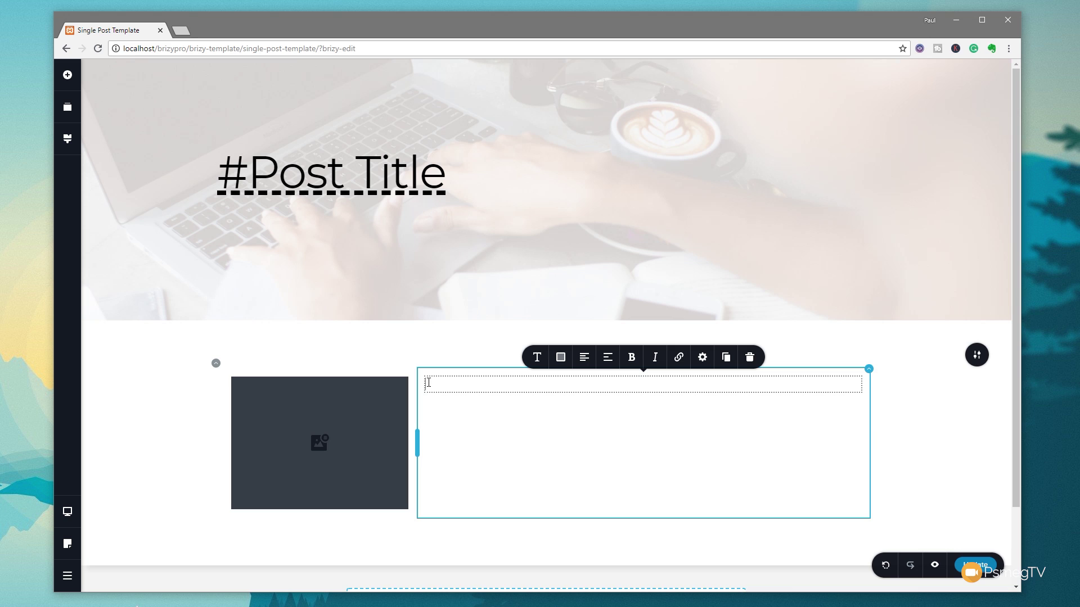
{"action": "type", "text": "#"}
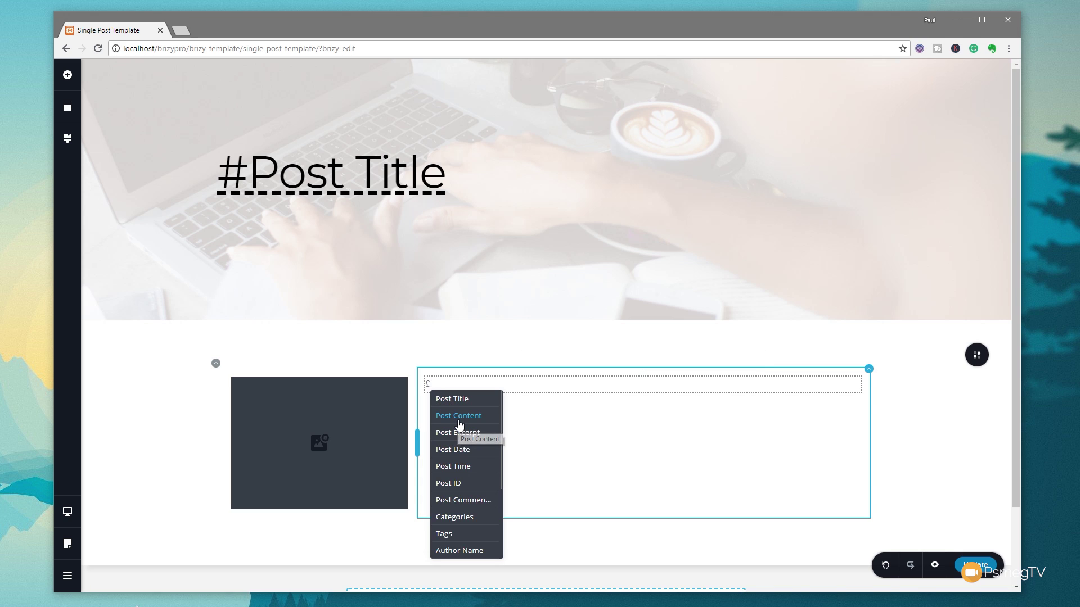
{"action": "left_click", "coordinate": [460, 422]}
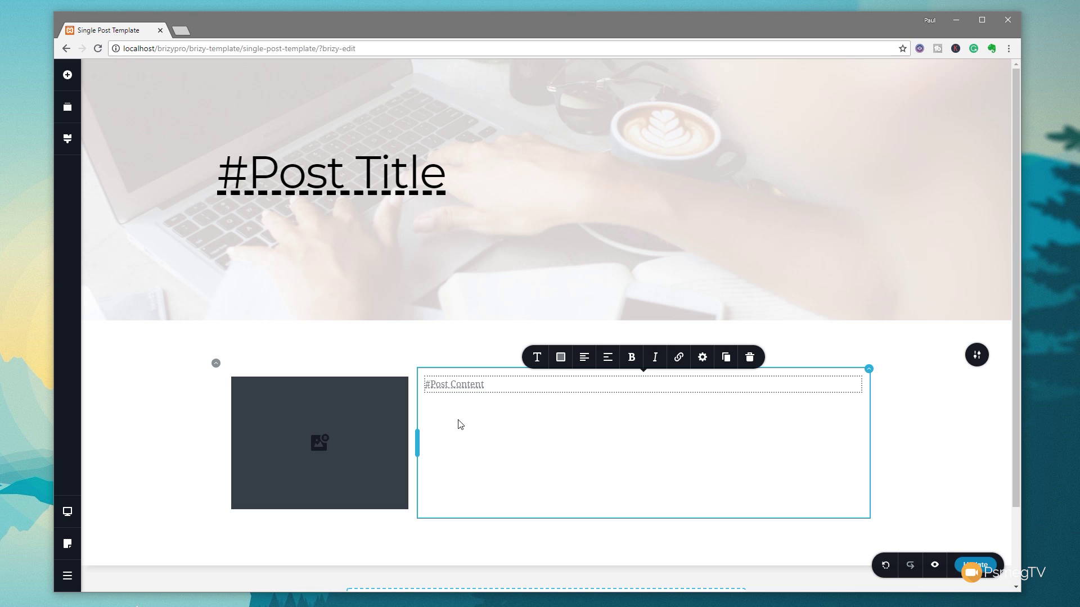
{"action": "left_click", "coordinate": [265, 32]}
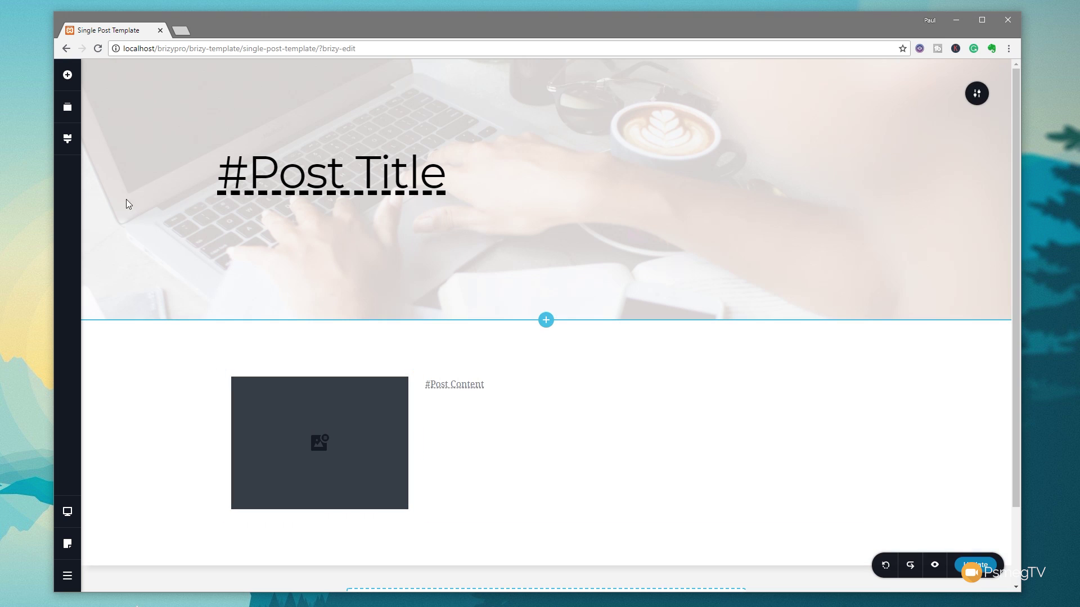
Place a Text element below the featured image and clear its placeholder text
{"action": "left_click", "coordinate": [67, 75]}
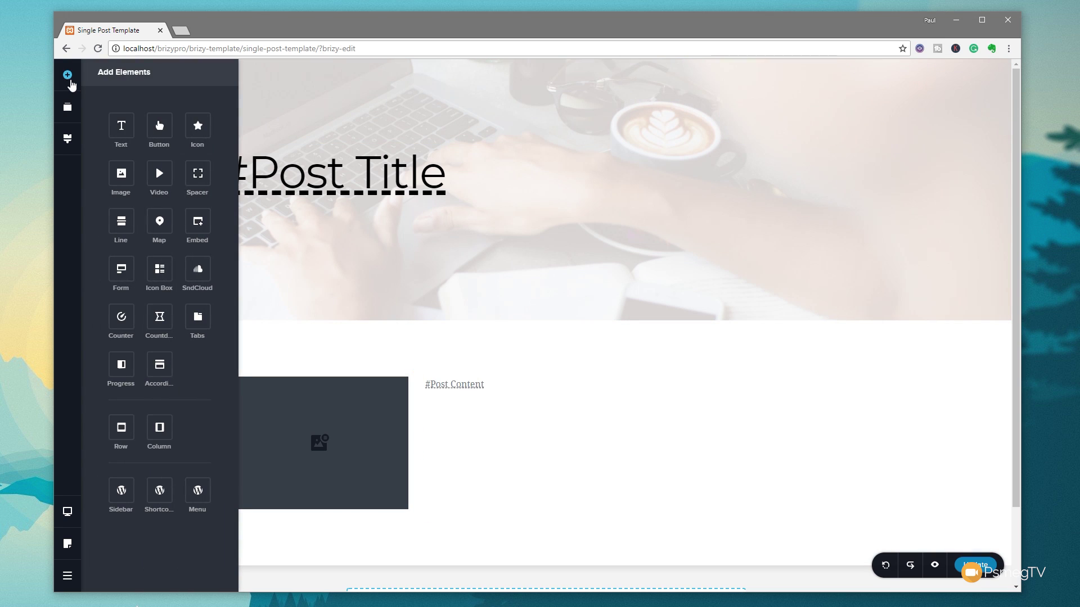
{"action": "left_click_drag", "start_coordinate": [133, 121], "coordinate": [294, 515]}
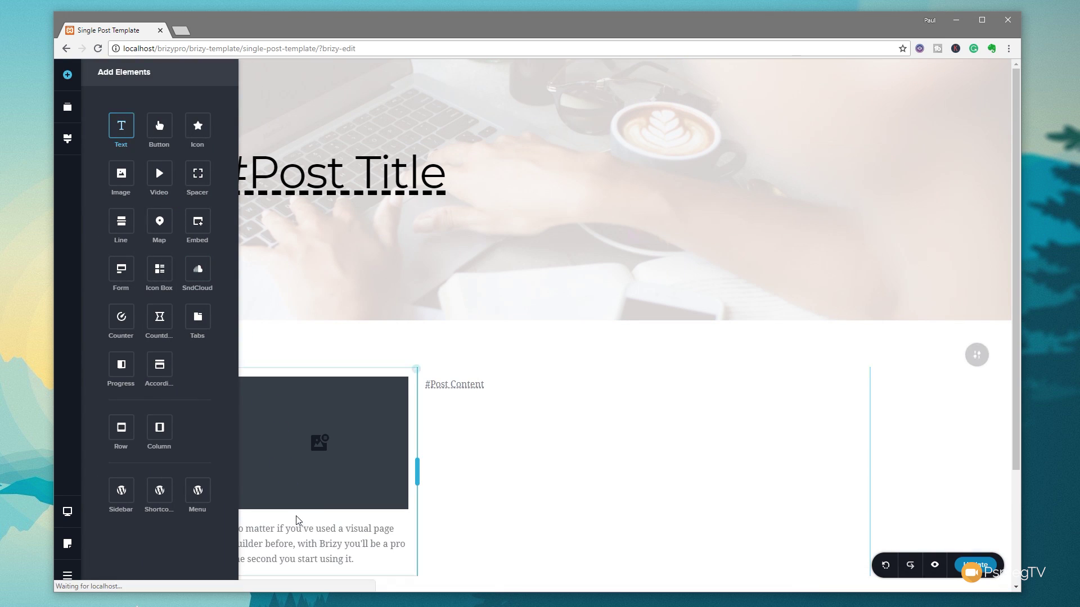
{"action": "scroll", "coordinate": [511, 506], "scroll_direction": "down", "scroll_amount": 3}
{"action": "left_click", "coordinate": [360, 410]}
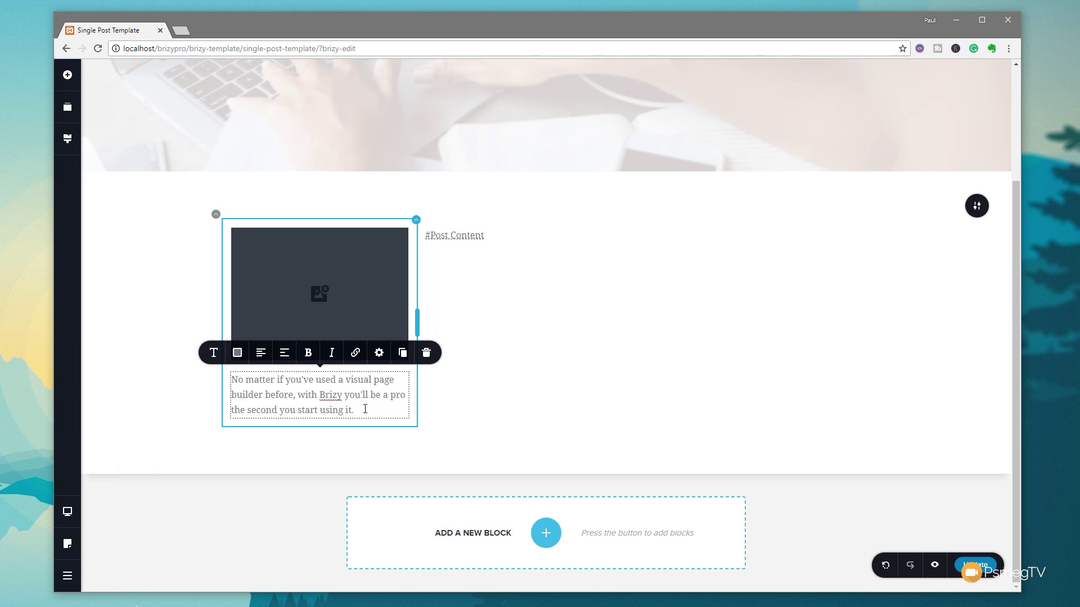
{"action": "left_click_drag", "start_coordinate": [360, 409], "coordinate": [224, 384]}
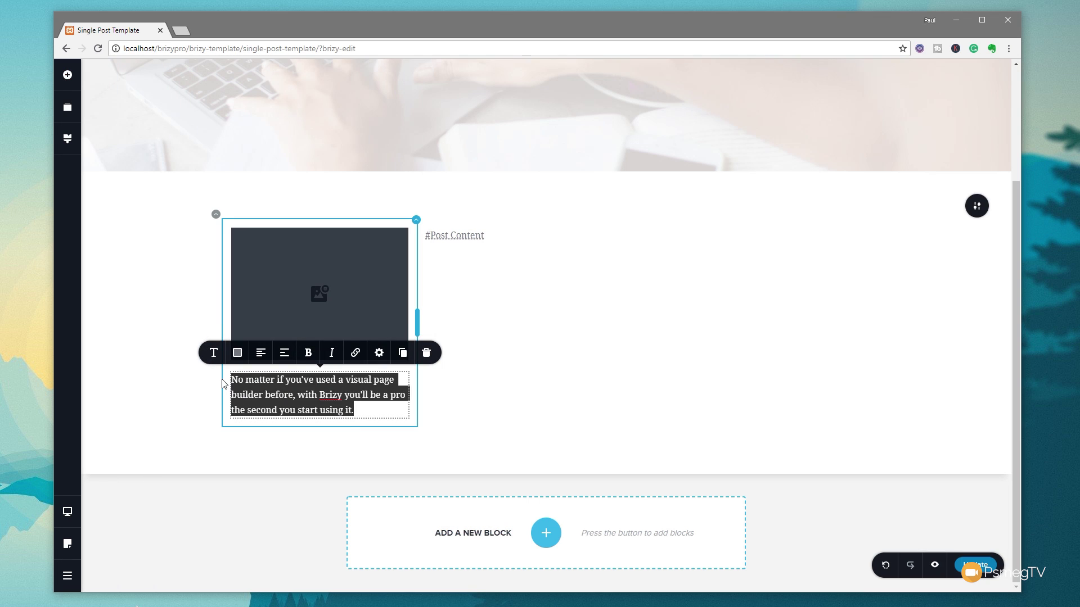
{"action": "key", "text": "BackSpace"}
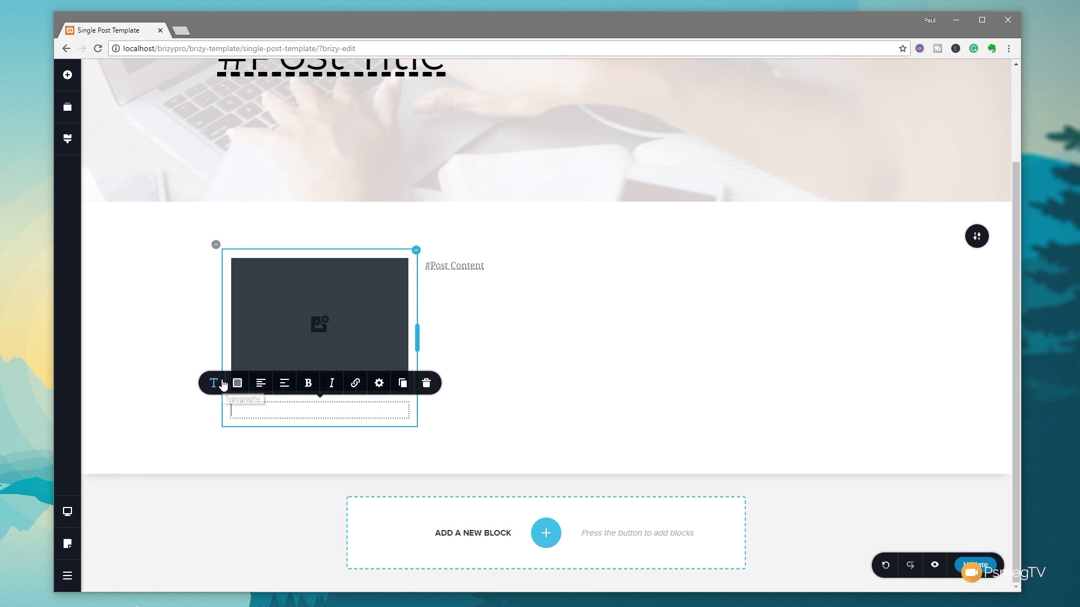
Fill it with the Post Date, Post Time and Author Name dynamic fields, separated by slashes
{"action": "type", "text": "#"}
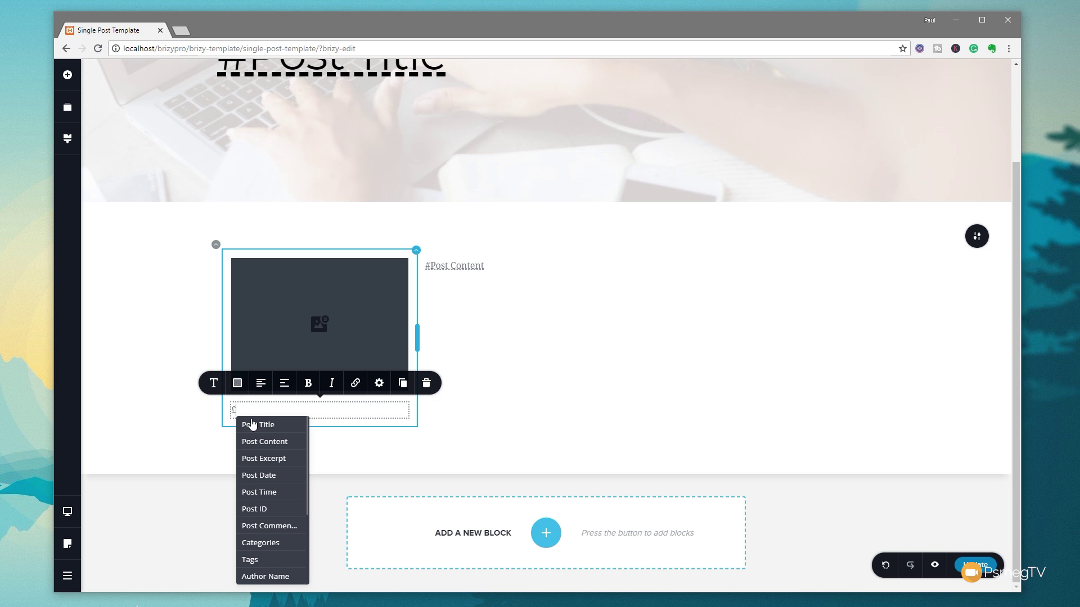
{"action": "left_click", "coordinate": [264, 475]}
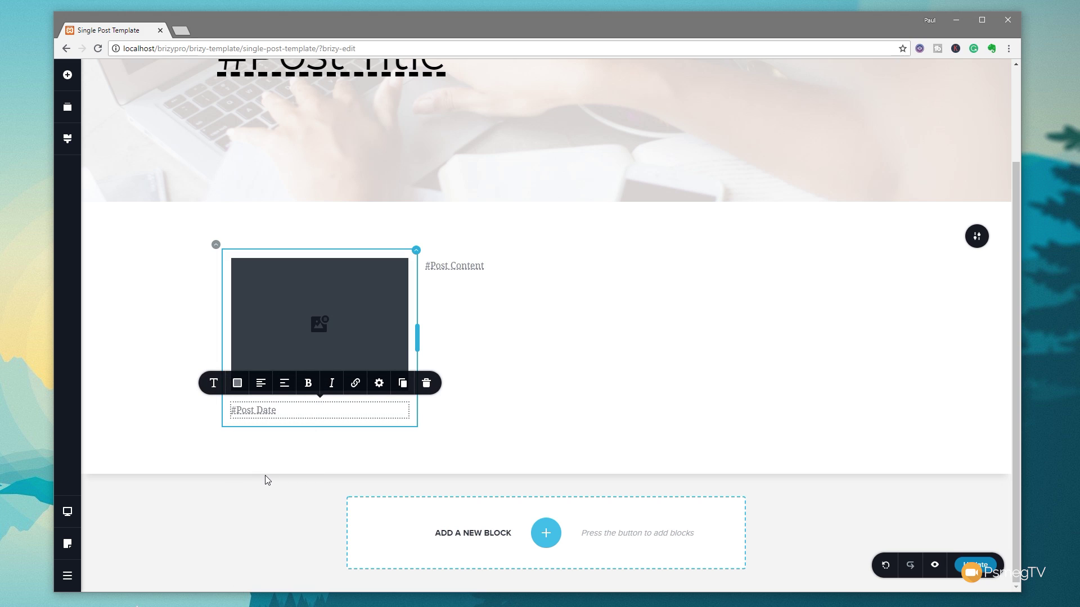
{"action": "type", "text": "/ \""}
{"action": "key", "text": "BackSpace"}
{"action": "type", "text": "£"}
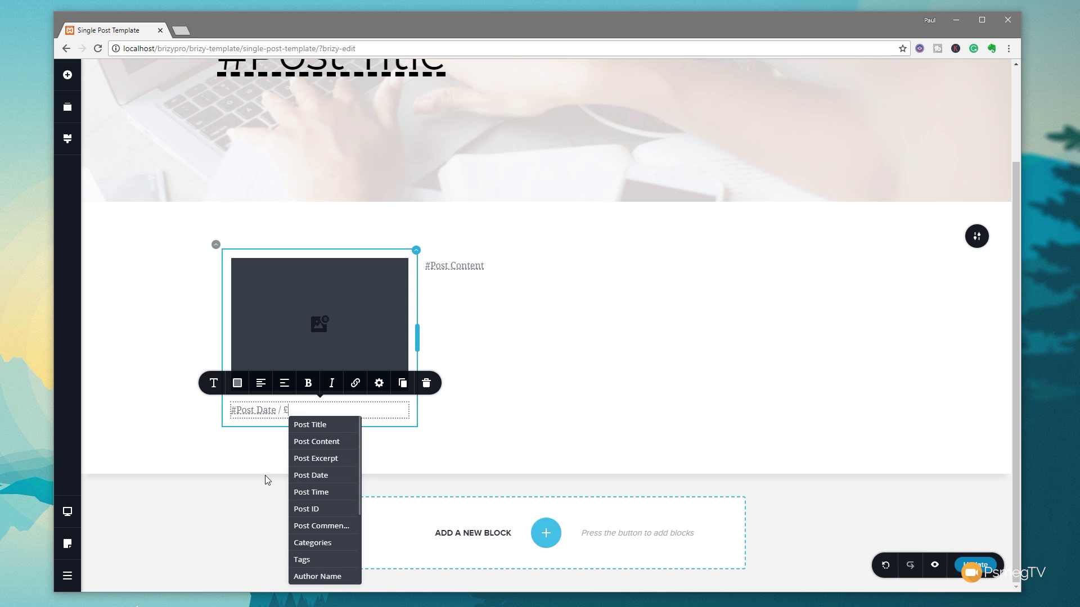
{"action": "left_click", "coordinate": [323, 492]}
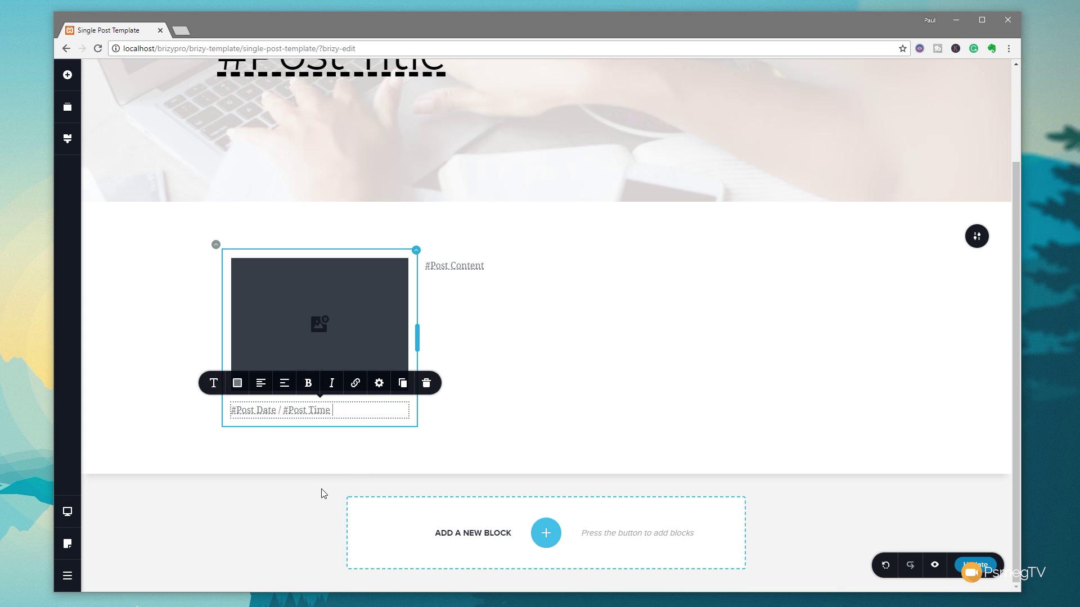
{"action": "type", "text": "/ £"}
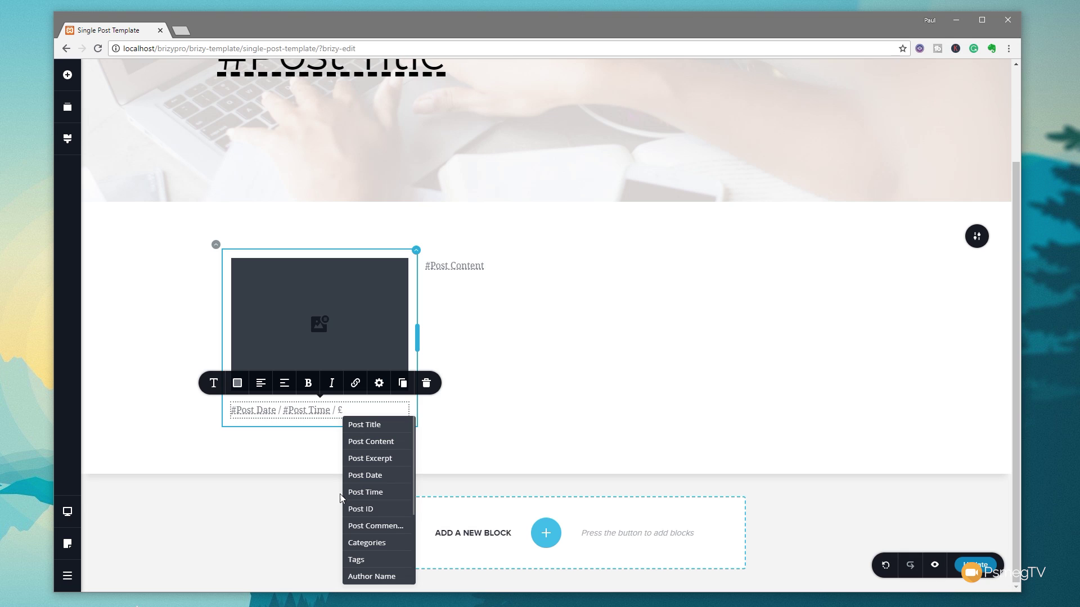
{"action": "left_click", "coordinate": [396, 534]}
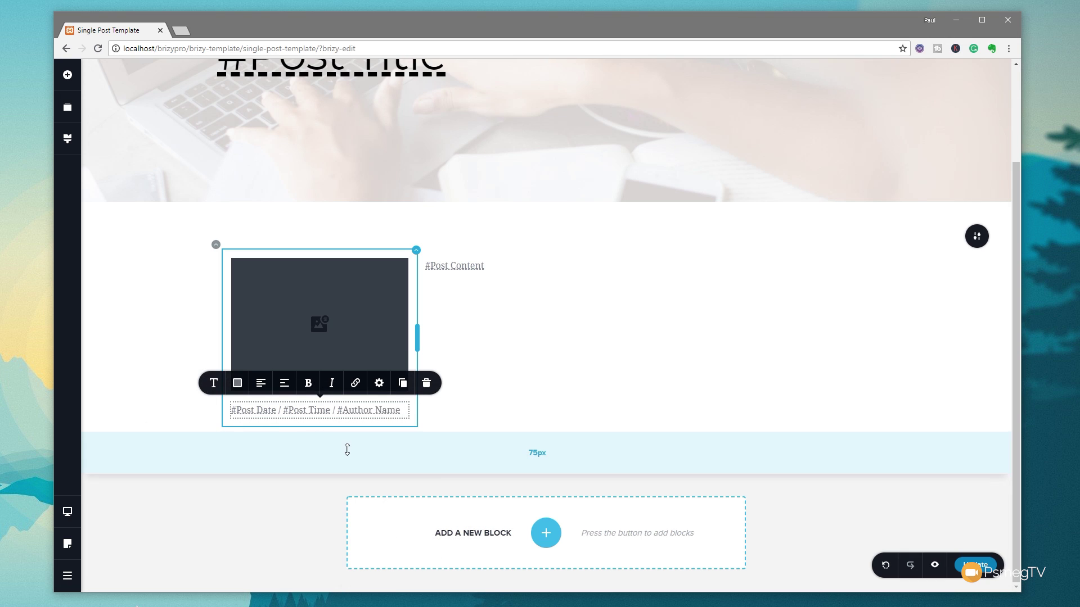
{"action": "scroll", "coordinate": [404, 417], "scroll_direction": "up", "scroll_amount": 2}
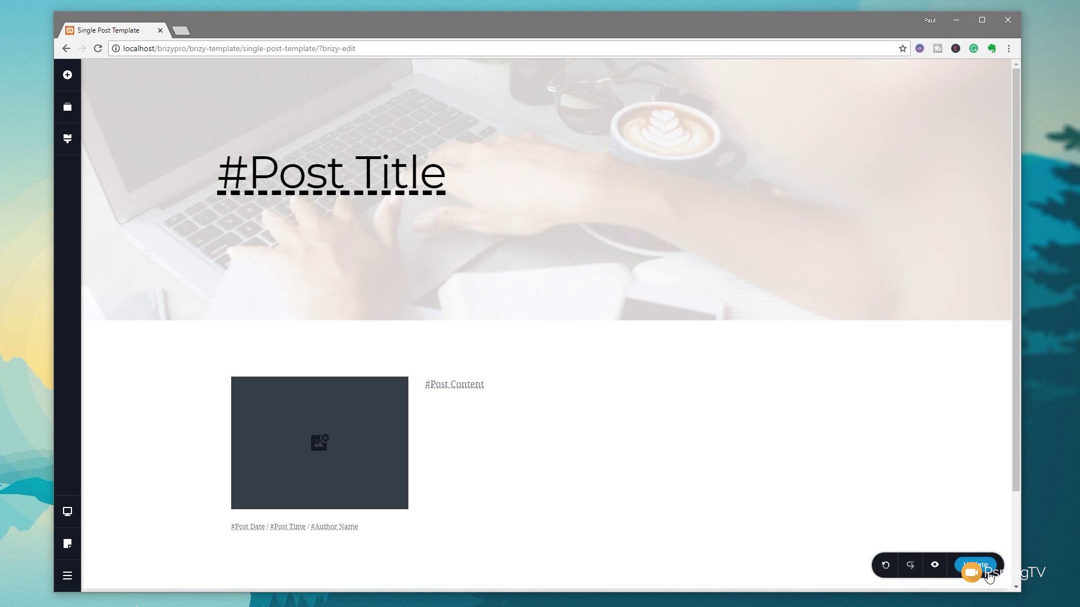
Preview the template on the Hello world post and scroll through the featured image, meta line and body
{"action": "left_click", "coordinate": [936, 566]}
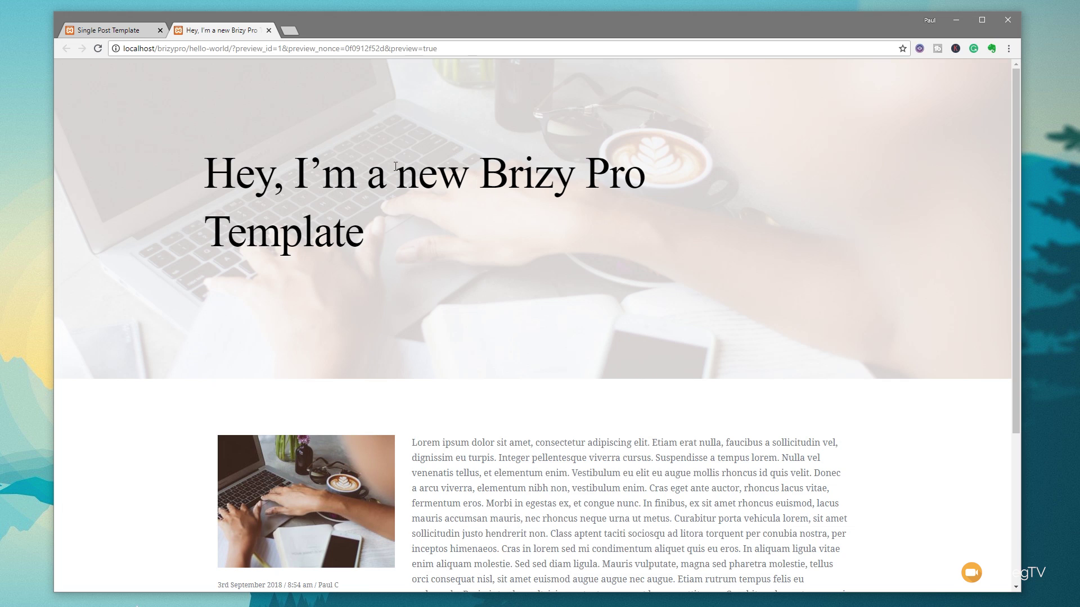
{"action": "scroll", "coordinate": [284, 366], "scroll_direction": "down", "scroll_amount": 3}
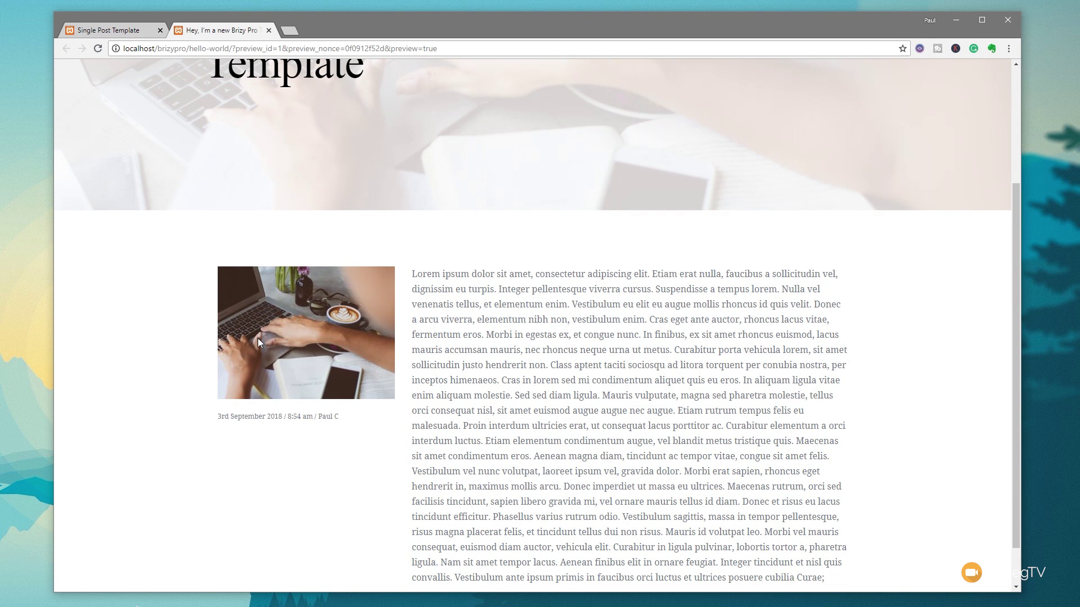
{"action": "scroll", "coordinate": [639, 349], "scroll_direction": "down", "scroll_amount": 1}
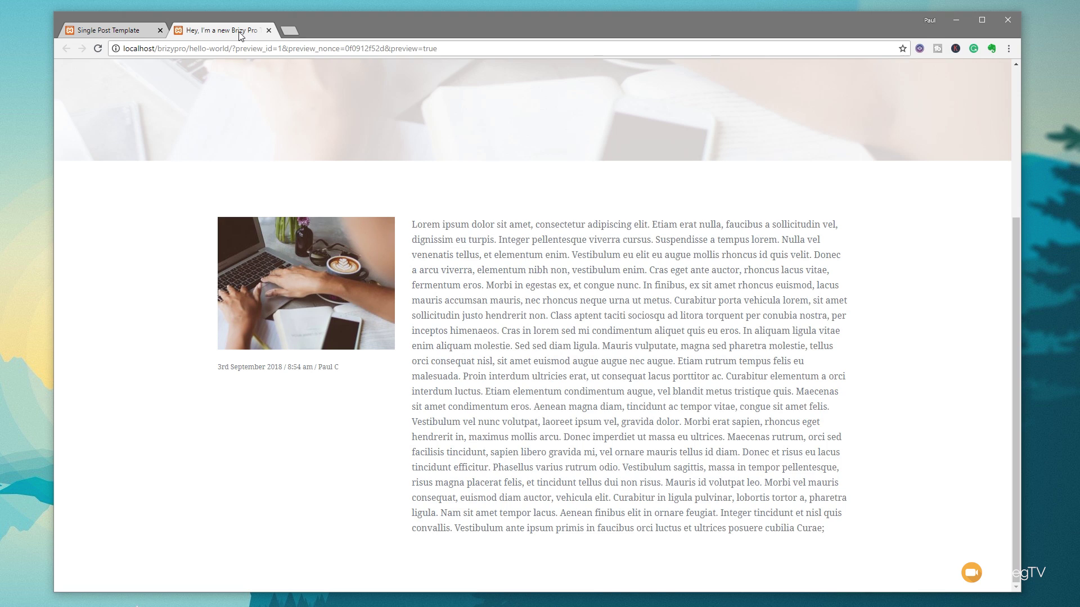
Link the meta line's #Author Name to the dynamic Author URL, then save the template
{"action": "left_click", "coordinate": [125, 33]}
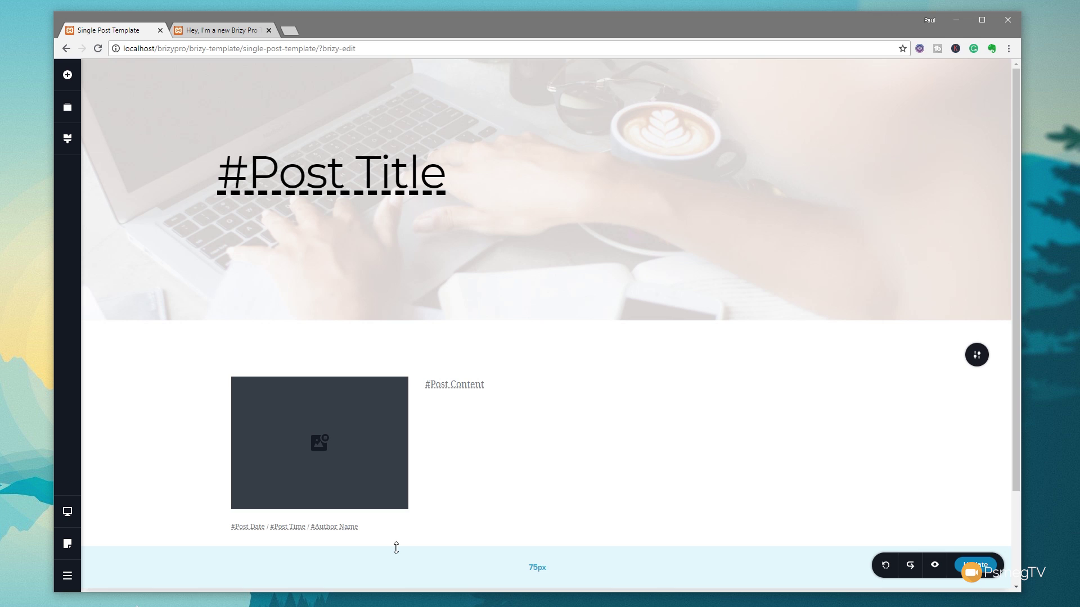
{"action": "scroll", "coordinate": [393, 506], "scroll_direction": "down", "scroll_amount": 2}
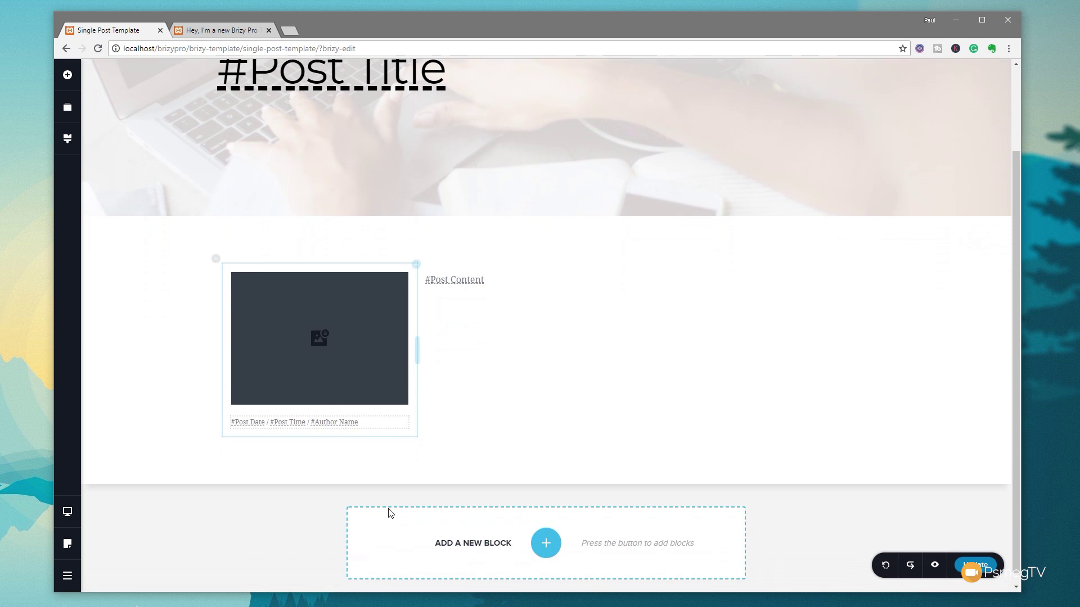
{"action": "left_click", "coordinate": [357, 415]}
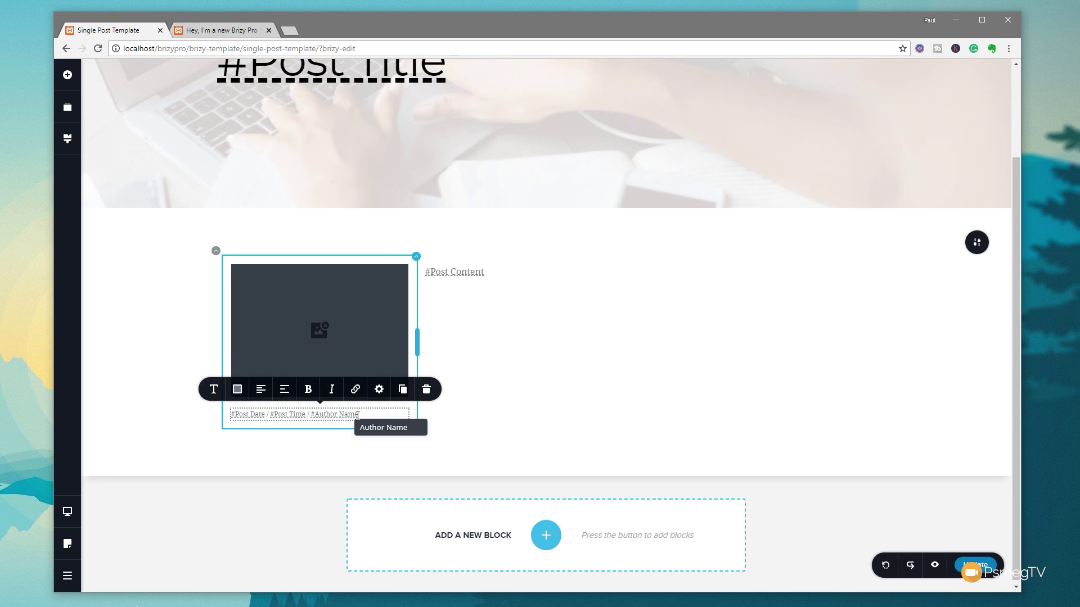
{"action": "left_click_drag", "start_coordinate": [358, 415], "coordinate": [311, 415]}
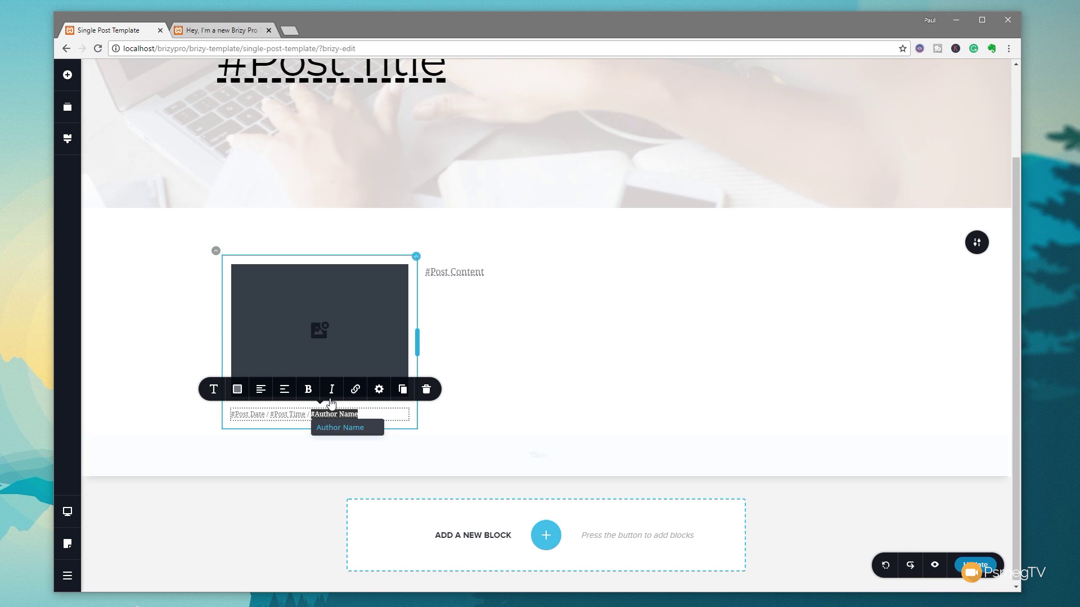
{"action": "left_click", "coordinate": [355, 389]}
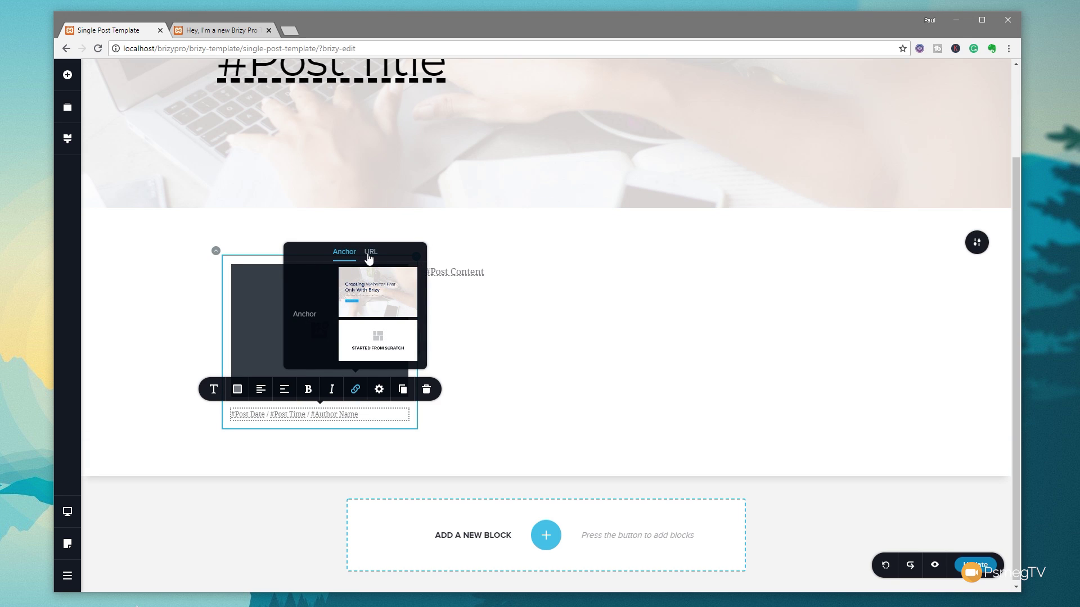
{"action": "left_click", "coordinate": [369, 254]}
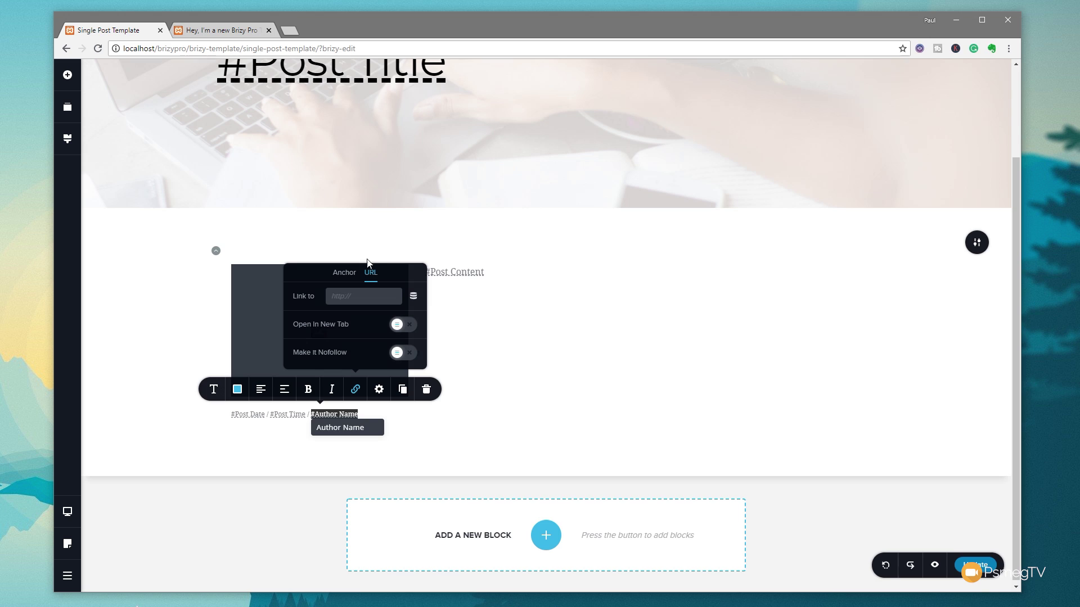
{"action": "left_click", "coordinate": [414, 296]}
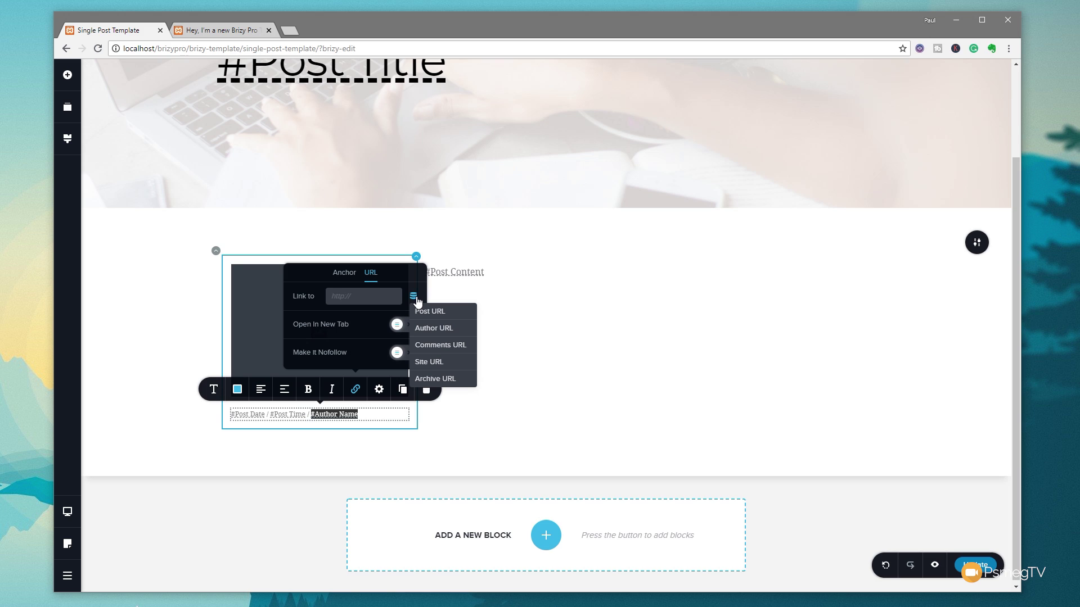
{"action": "left_click", "coordinate": [424, 331]}
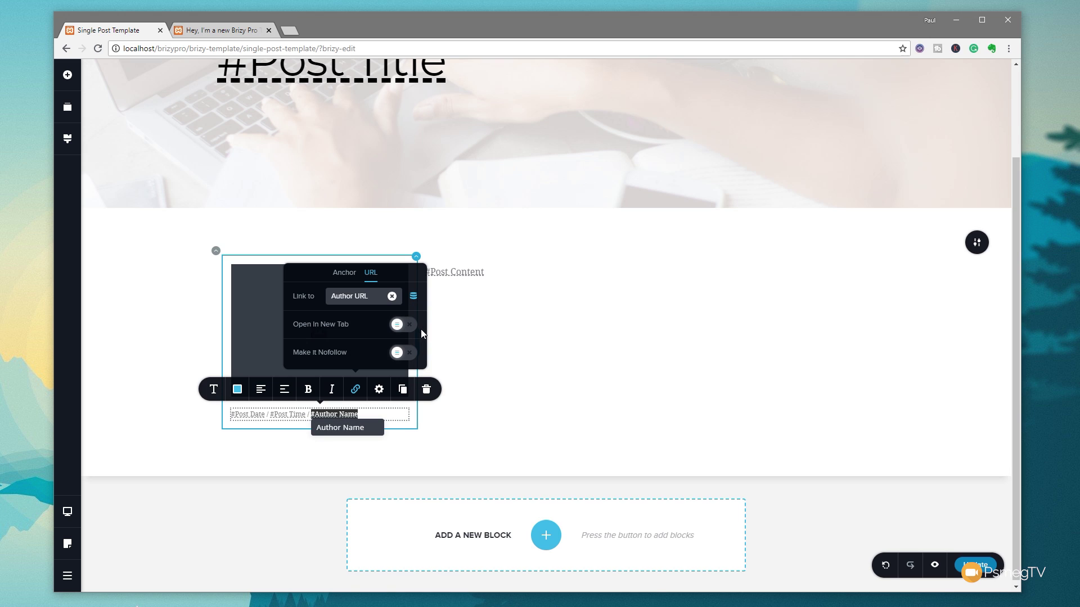
{"action": "left_click", "coordinate": [227, 488]}
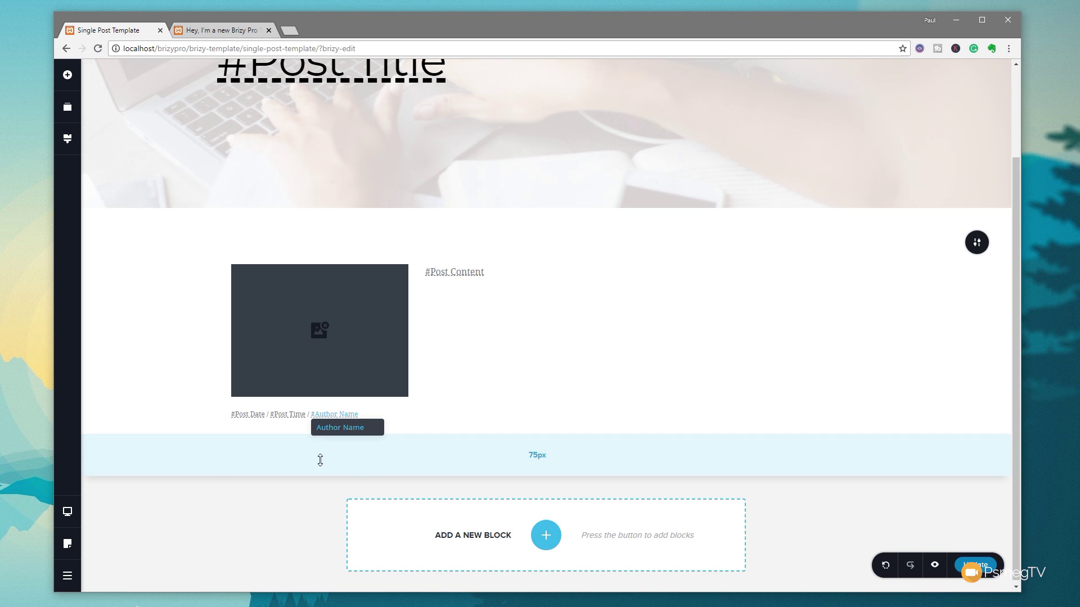
{"action": "left_click", "coordinate": [975, 564]}
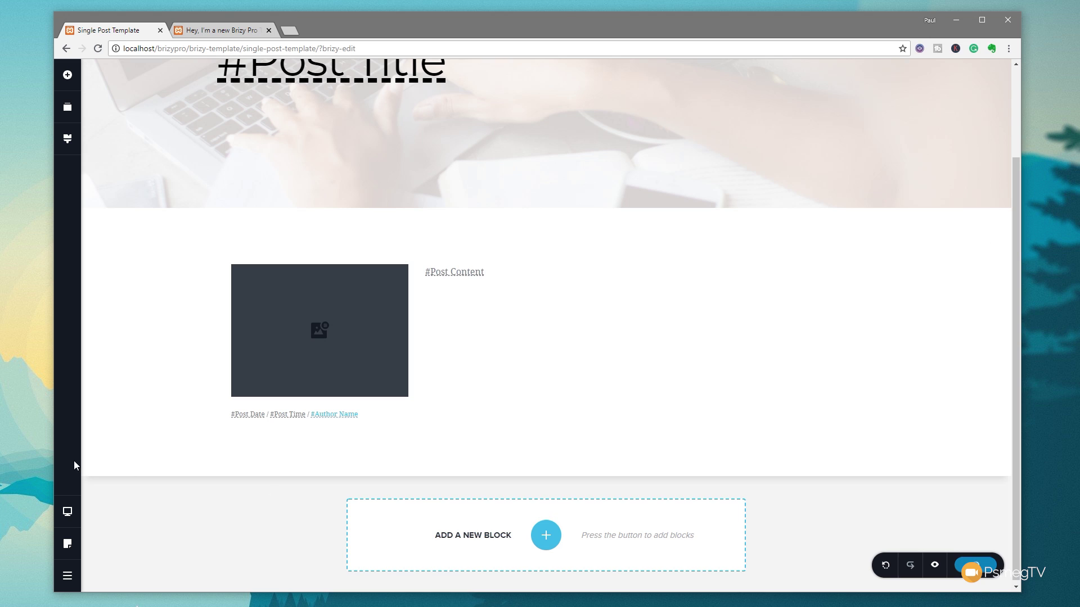